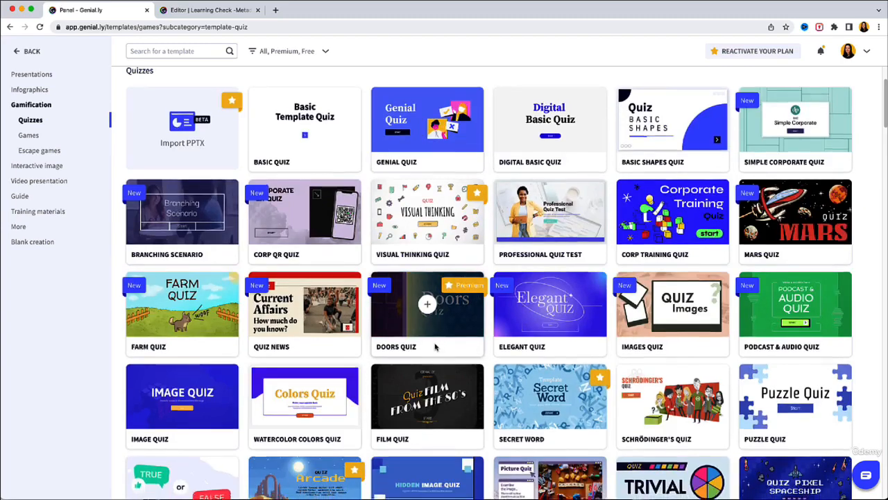
Preview the Trivial Quiz II template, start its sample quiz, and close the preview.
scroll(436, 349, down, 2)
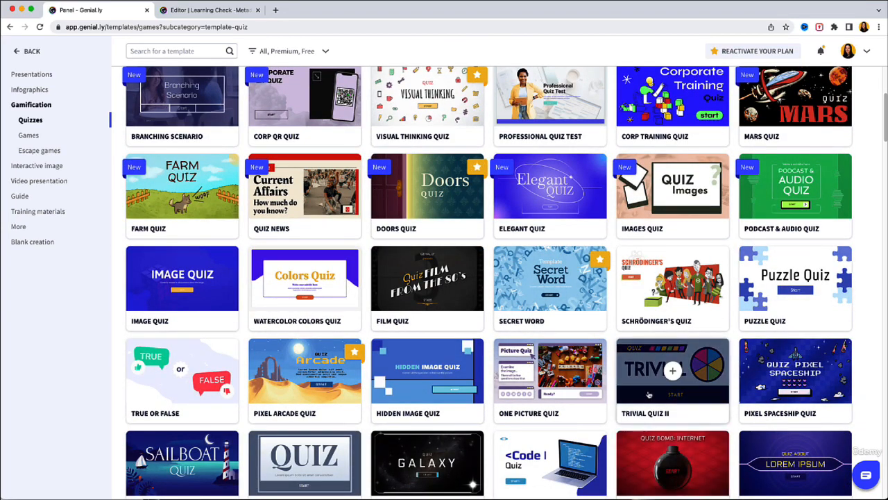
click(648, 394)
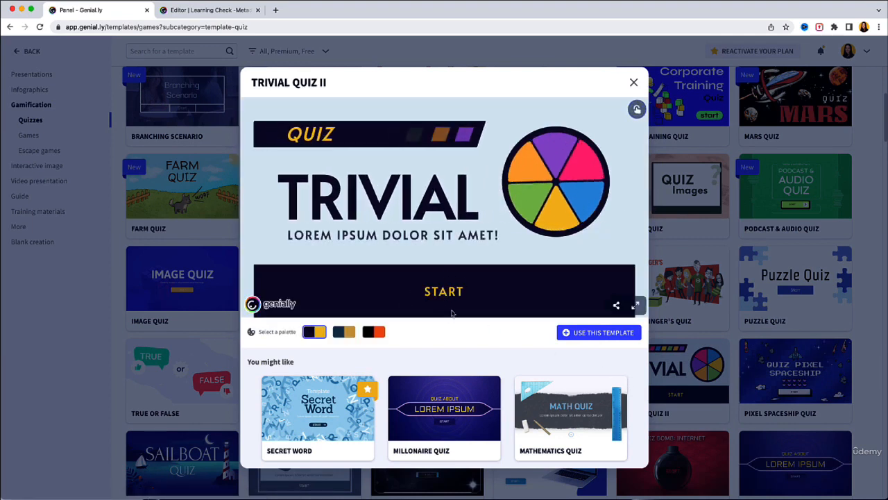
click(448, 304)
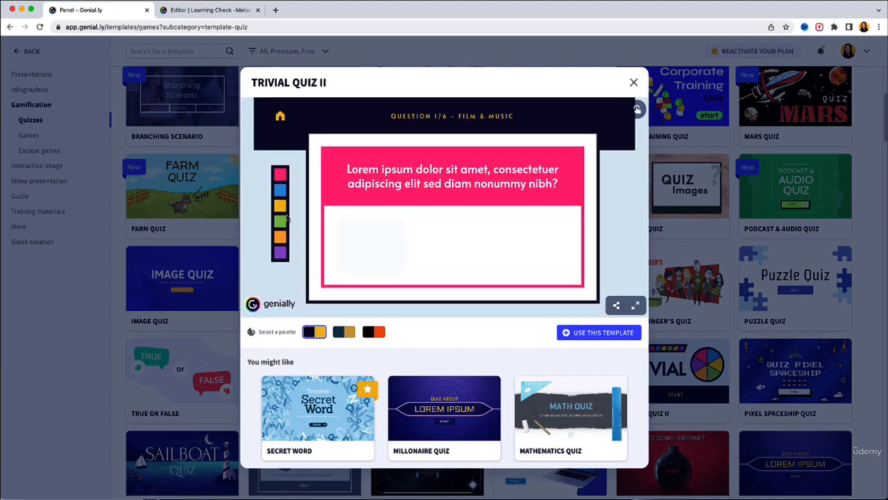
click(635, 82)
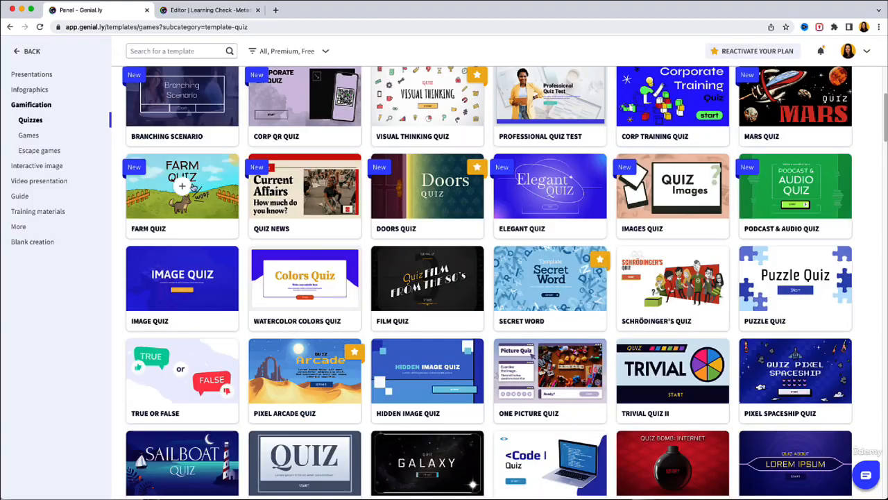
Browse the video presentation templates.
click(56, 182)
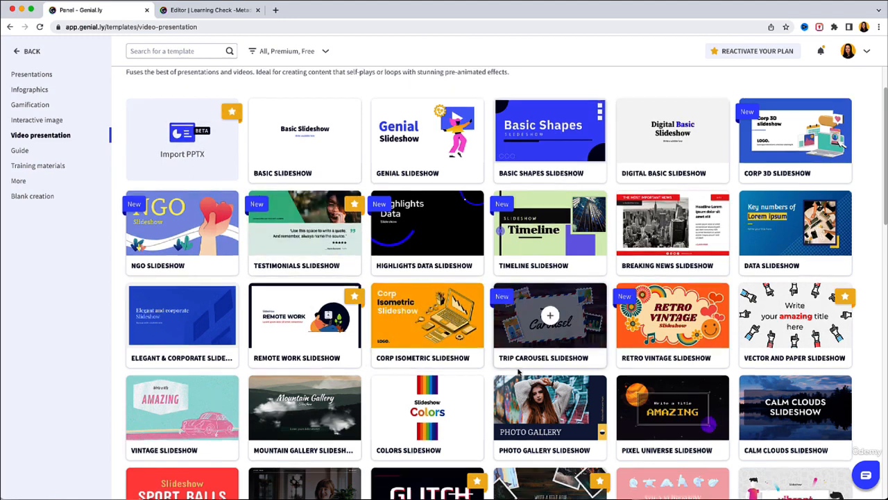
scroll(694, 334, down, 5)
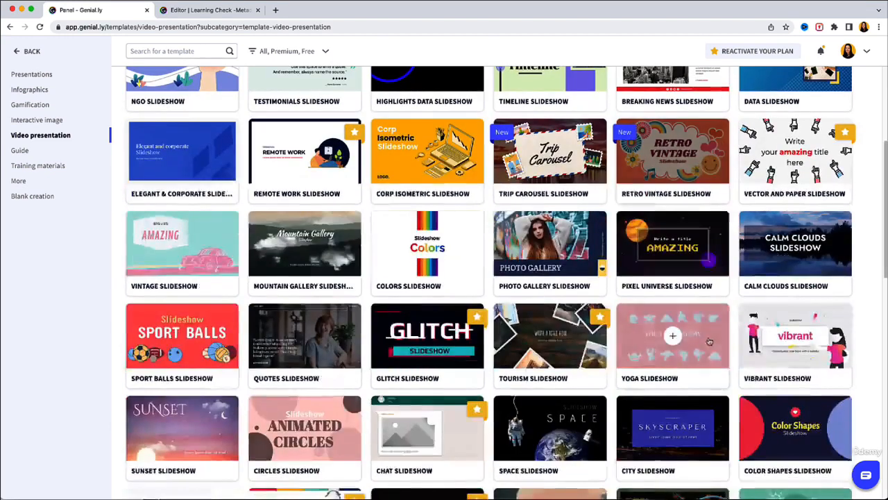
scroll(709, 340, down, 5)
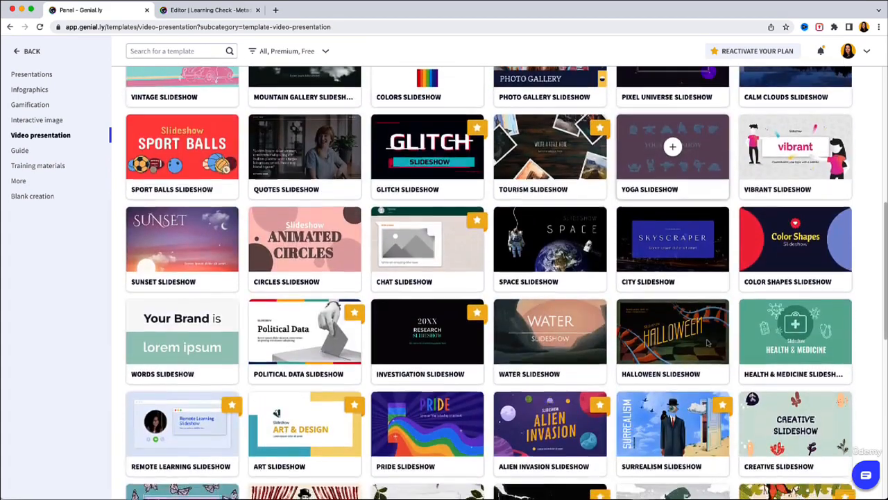
scroll(707, 342, down, 2)
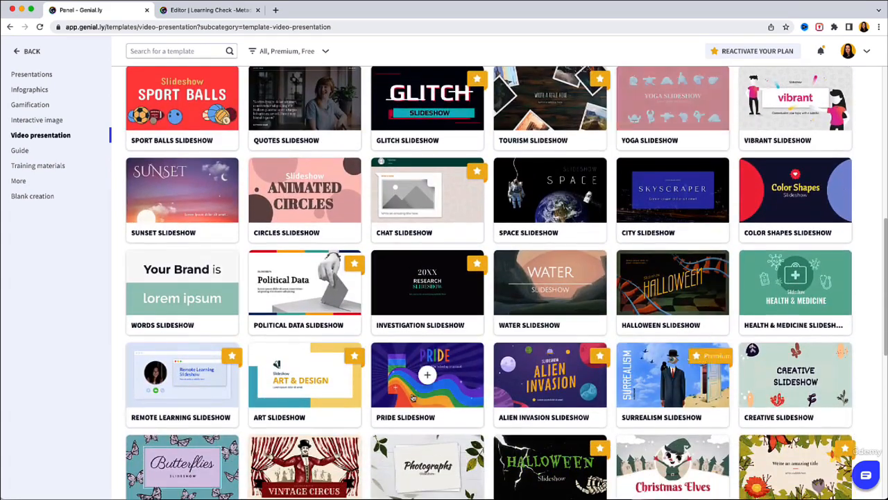
Preview the Art Slideshow template, advance through its slides, and close the preview.
click(306, 376)
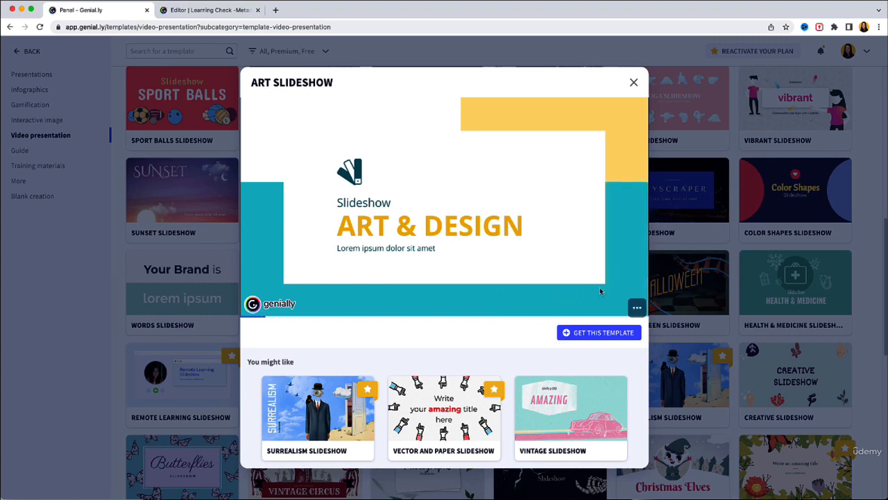
mouse_move(475, 312)
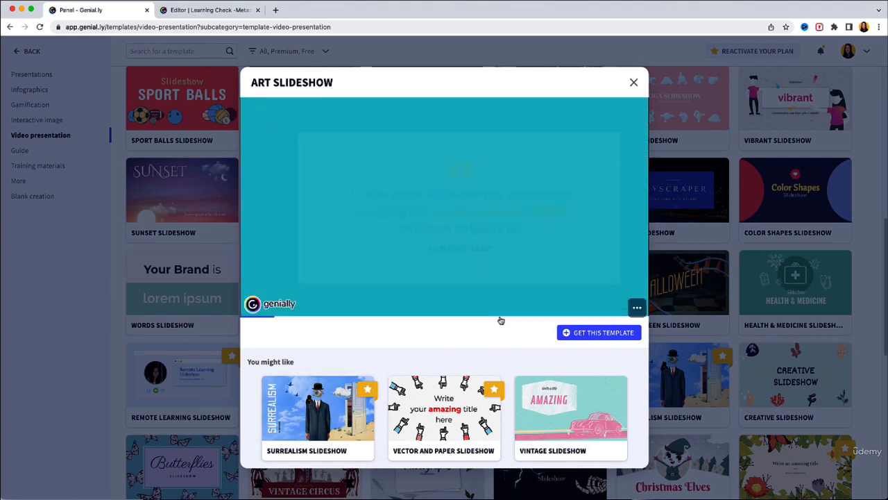
click(508, 307)
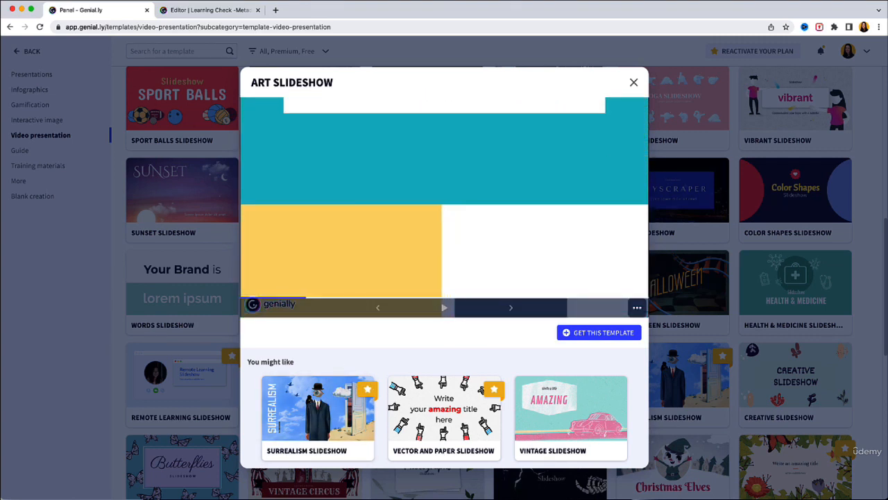
click(511, 308)
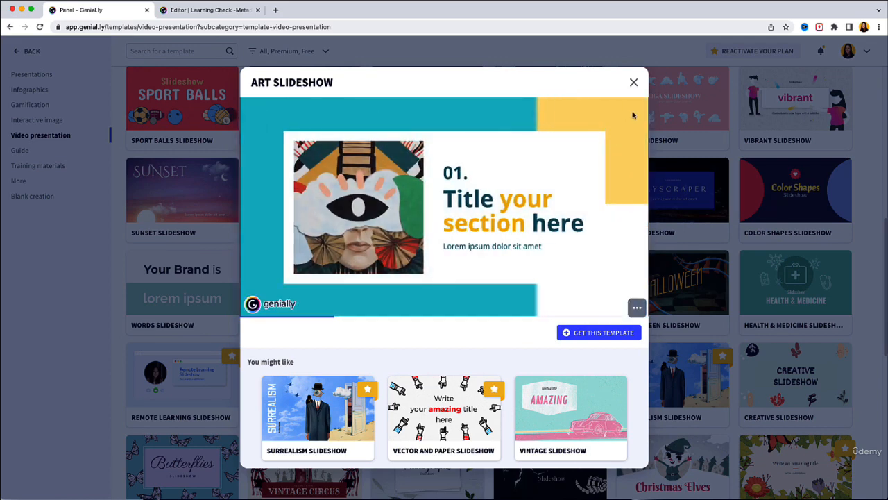
click(634, 84)
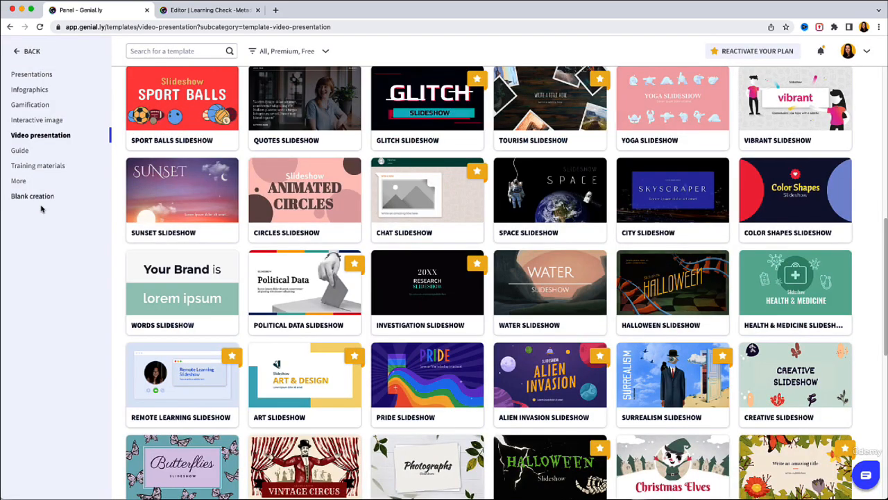
Browse the infographic templates, examining the range of horizontal infographic designs.
click(30, 89)
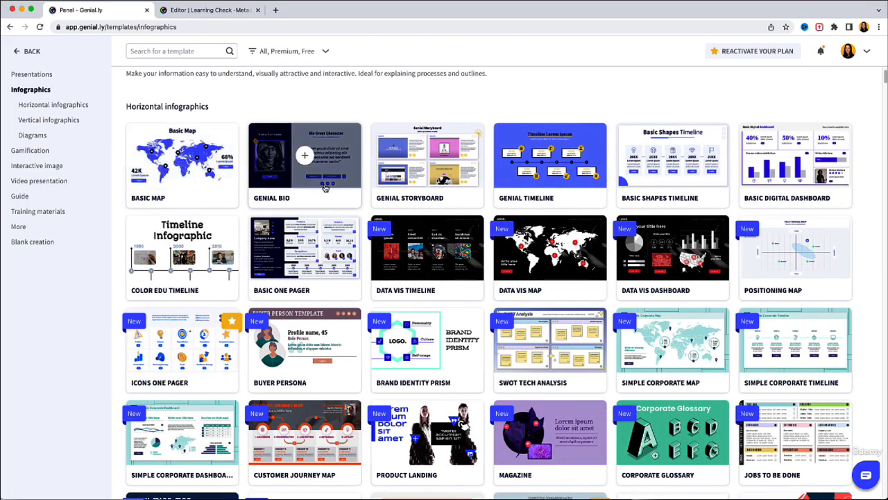
scroll(407, 340, down, 5)
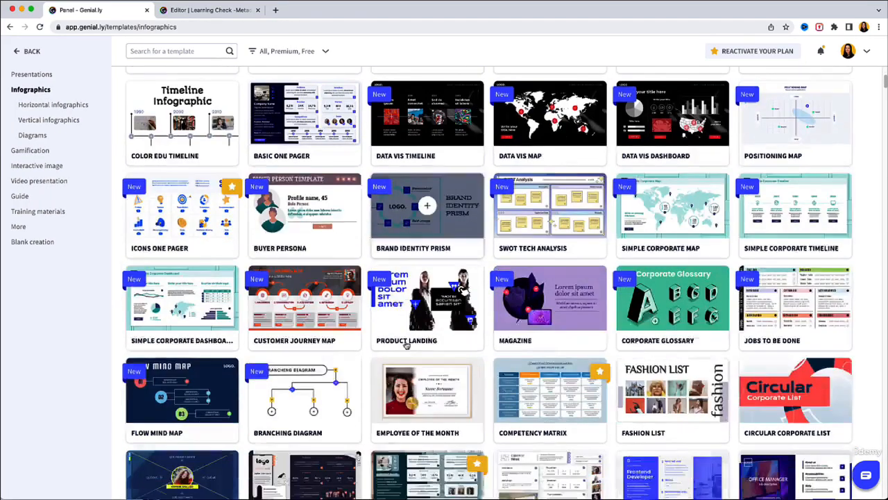
scroll(407, 349, down, 4)
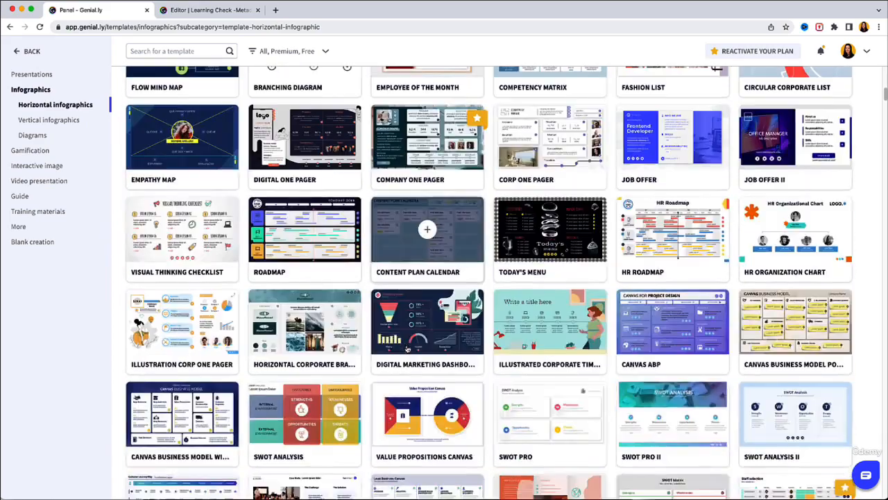
scroll(414, 347, down, 1)
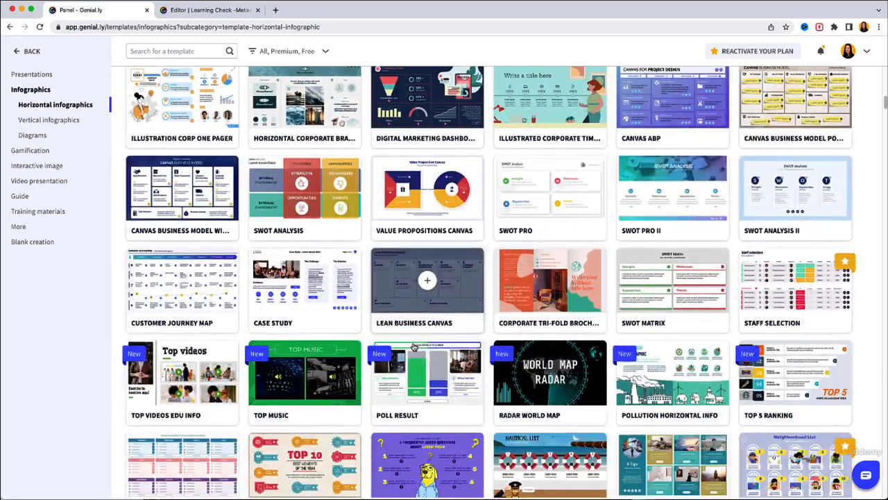
scroll(414, 347, down, 2)
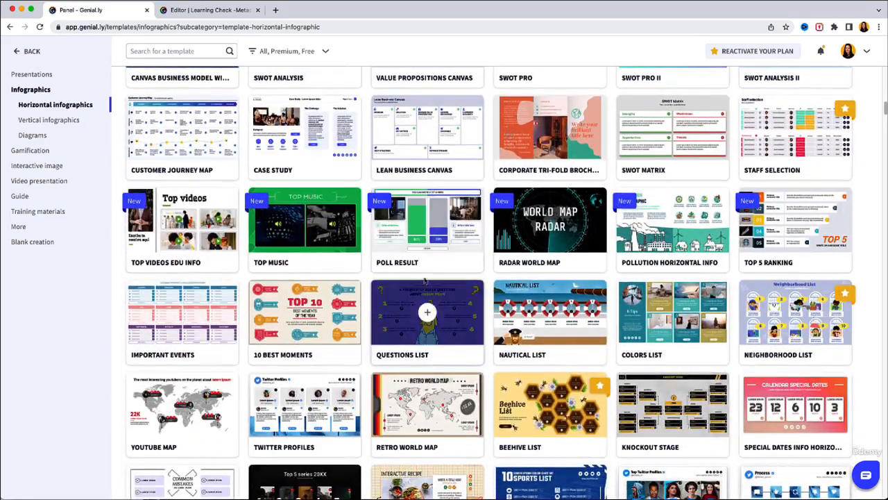
scroll(465, 404, down, 2)
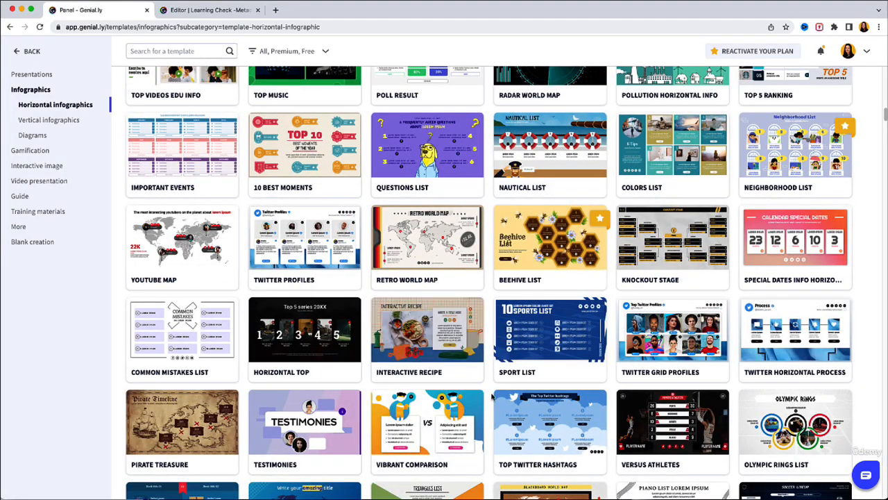
scroll(491, 395, down, 2)
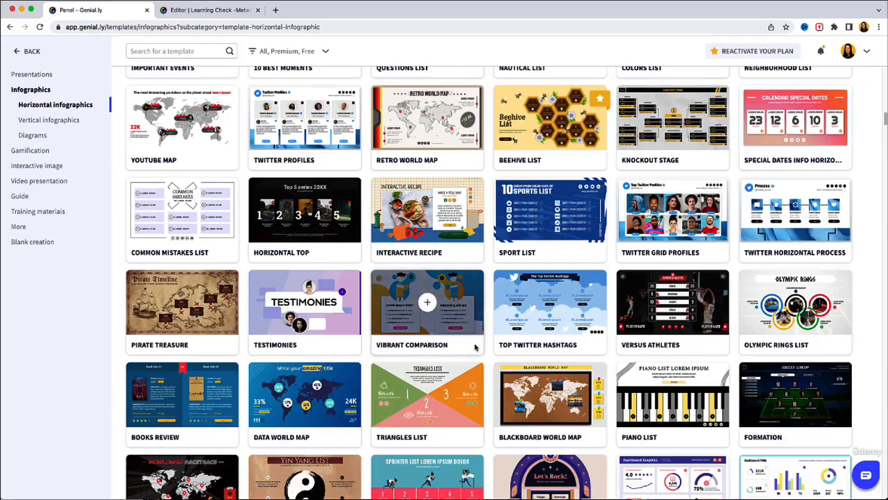
scroll(475, 347, down, 6)
scroll(181, 284, up, 4)
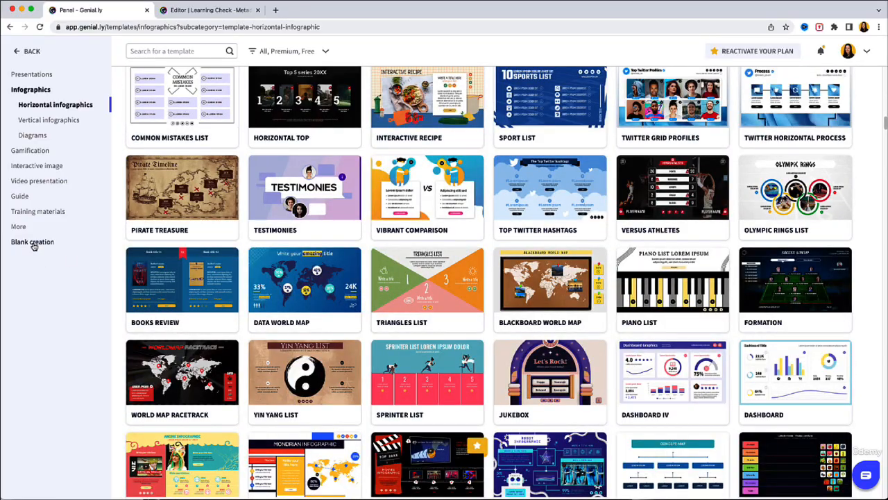
Review the blank creation size options and bring up the interactive image templates.
scroll(34, 247, up, 5)
scroll(35, 245, left, 2)
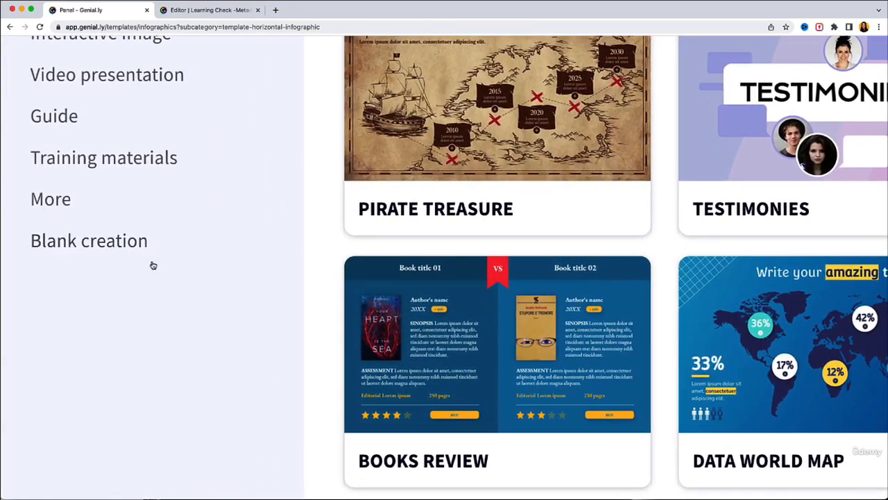
click(124, 250)
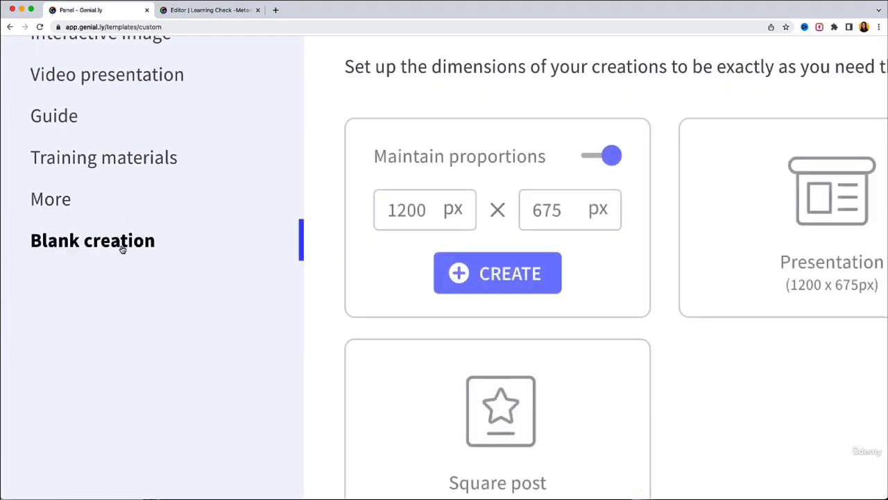
scroll(122, 249, down, 5)
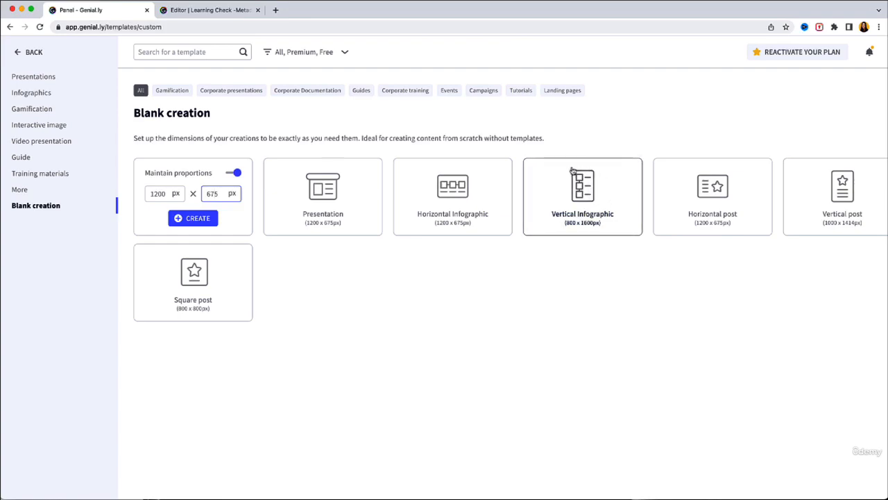
click(41, 126)
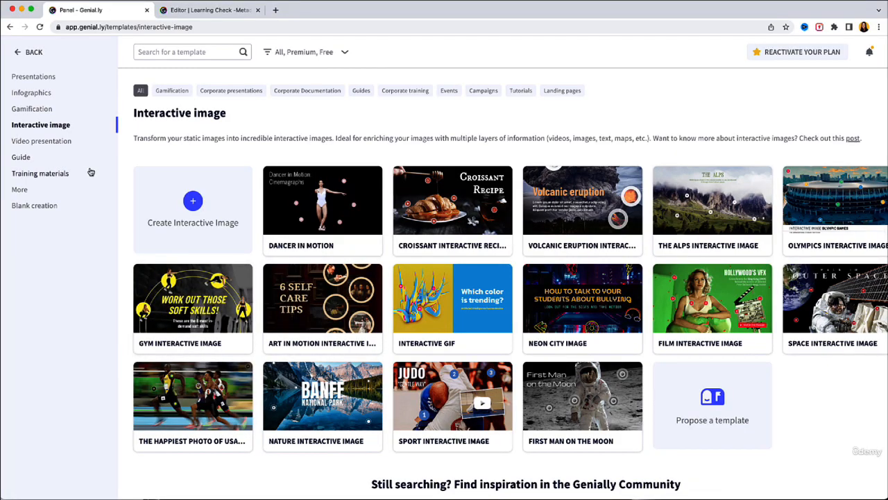
Go to the vertical infographic templates and preview the Vertical Corp One Pager.
click(46, 94)
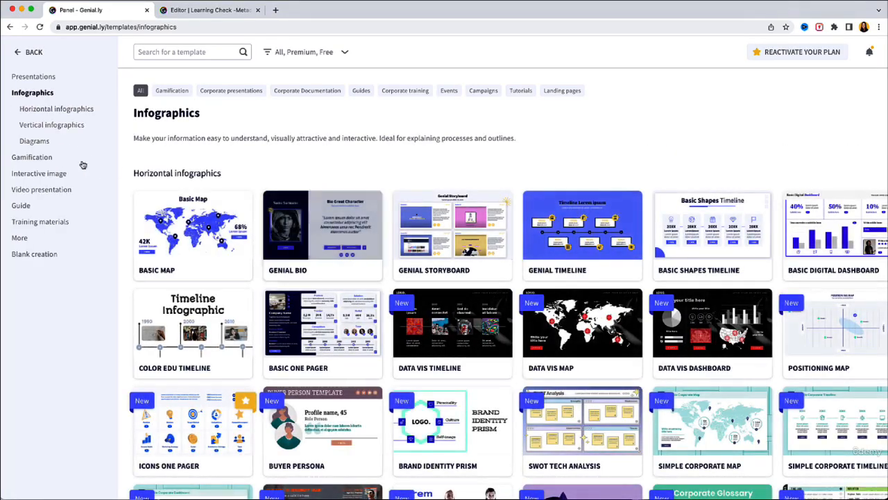
click(53, 127)
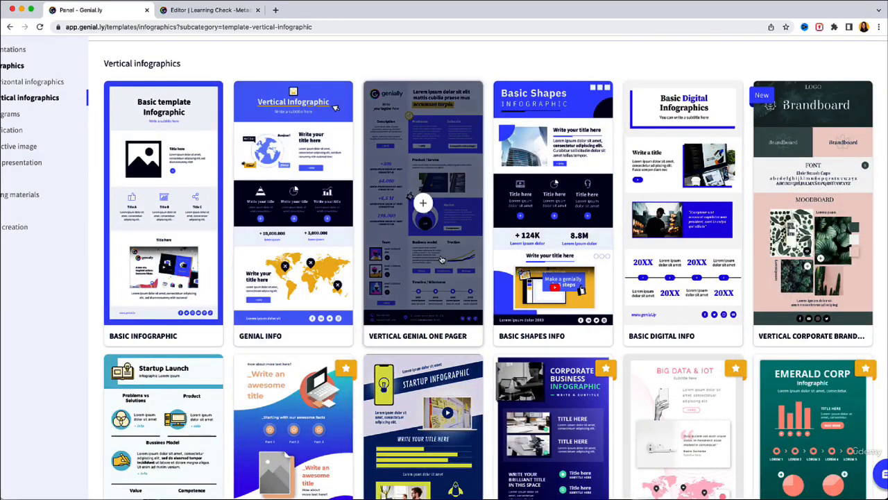
click(422, 203)
click(451, 354)
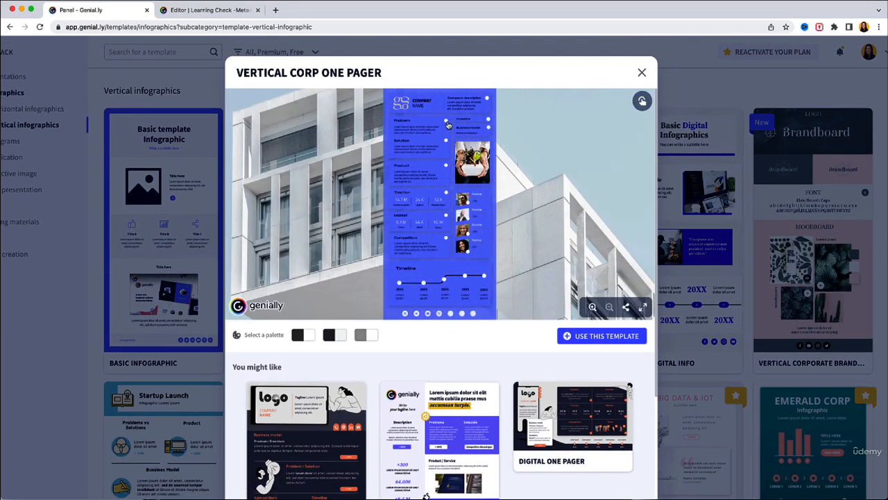
View the pop-up content of the Problem section and a timeline point in the one-pager preview, and close the preview.
click(448, 125)
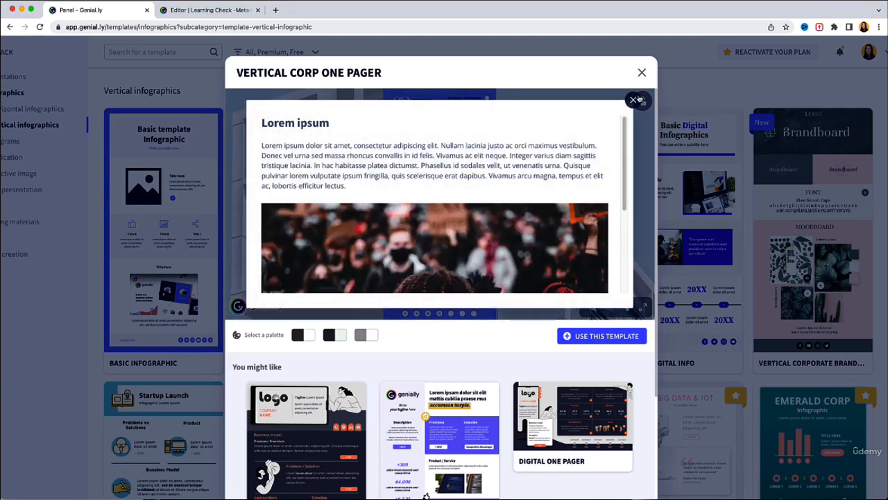
click(633, 100)
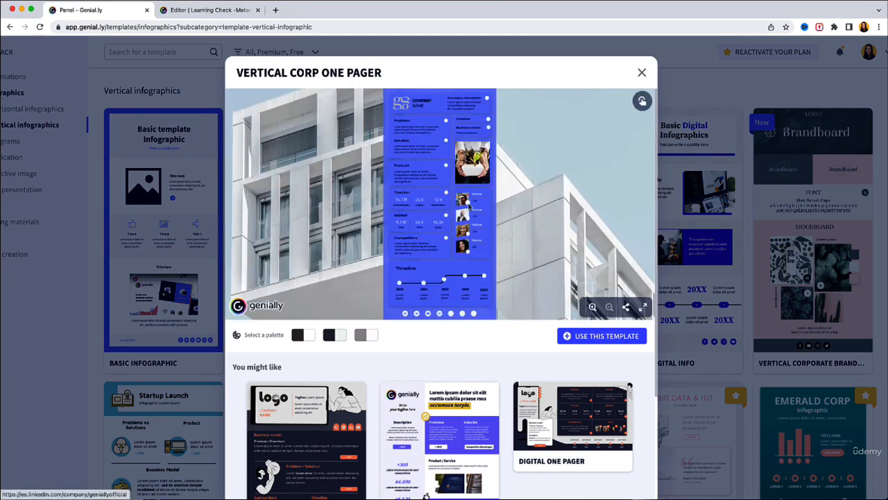
click(444, 282)
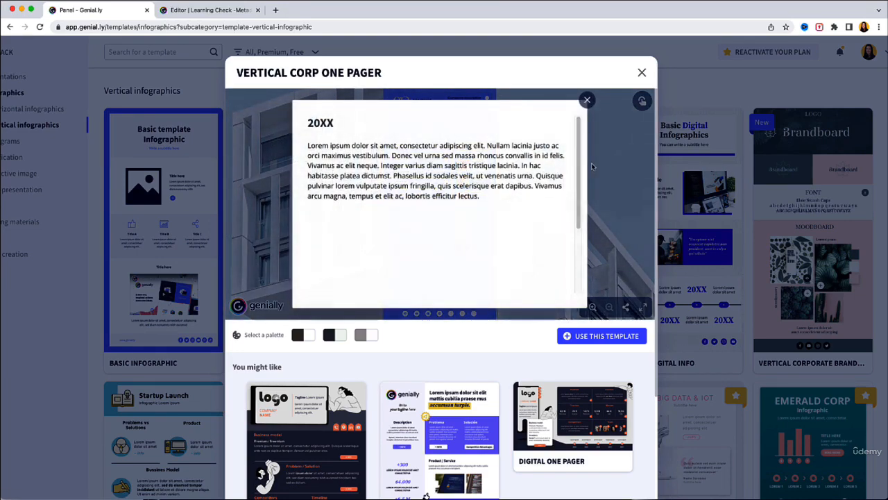
scroll(553, 203, down, 3)
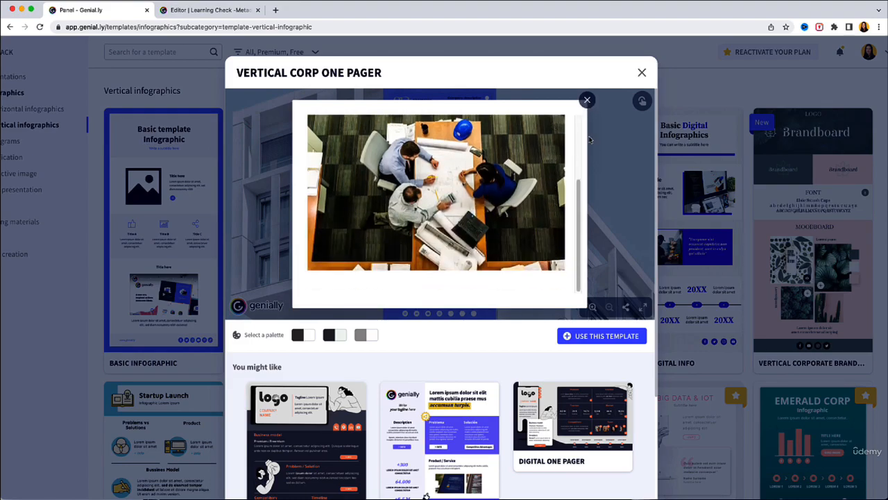
click(588, 101)
click(643, 74)
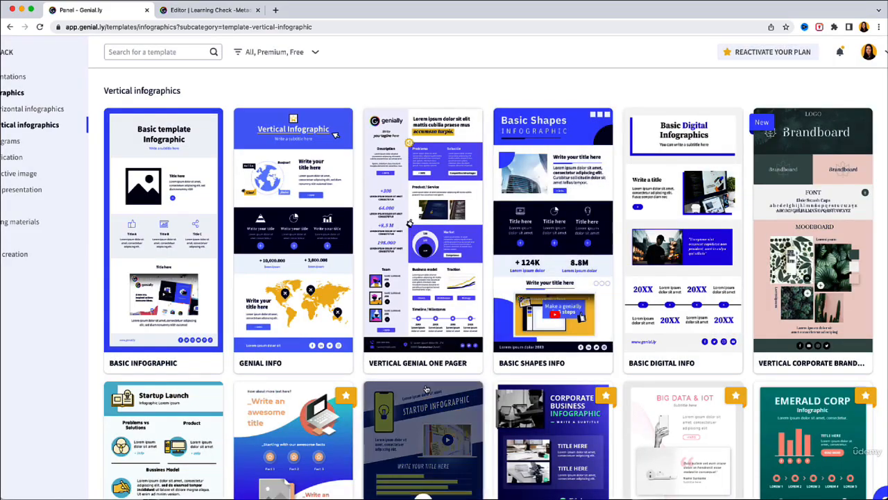
Skim the infographic gallery and return to the start of the horizontal infographics.
scroll(427, 391, down, 15)
scroll(429, 391, up, 20)
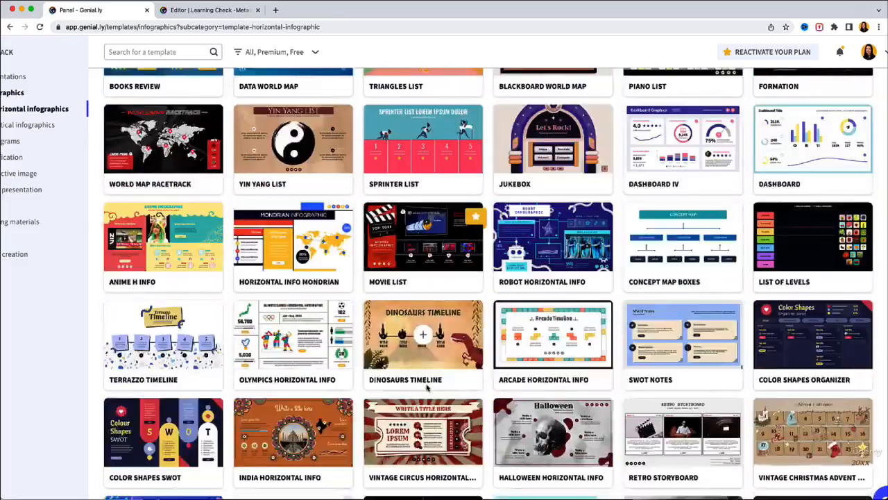
scroll(429, 383, up, 5)
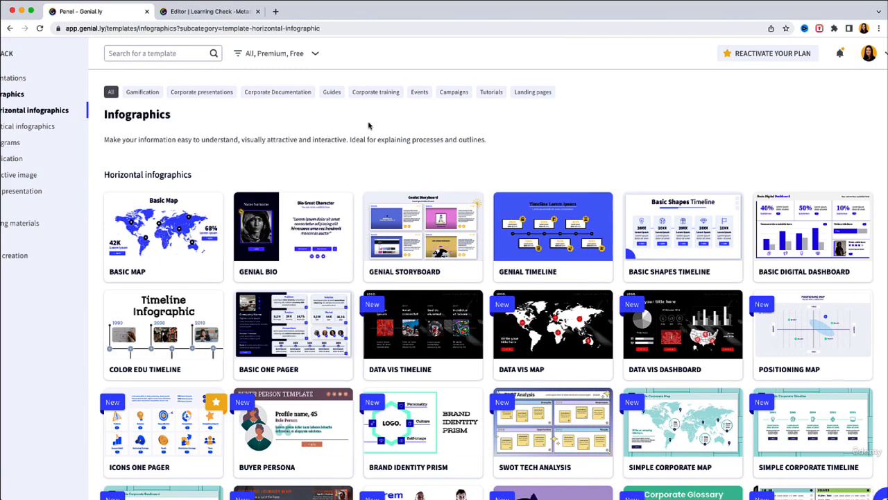
right_click(296, 131)
click(370, 124)
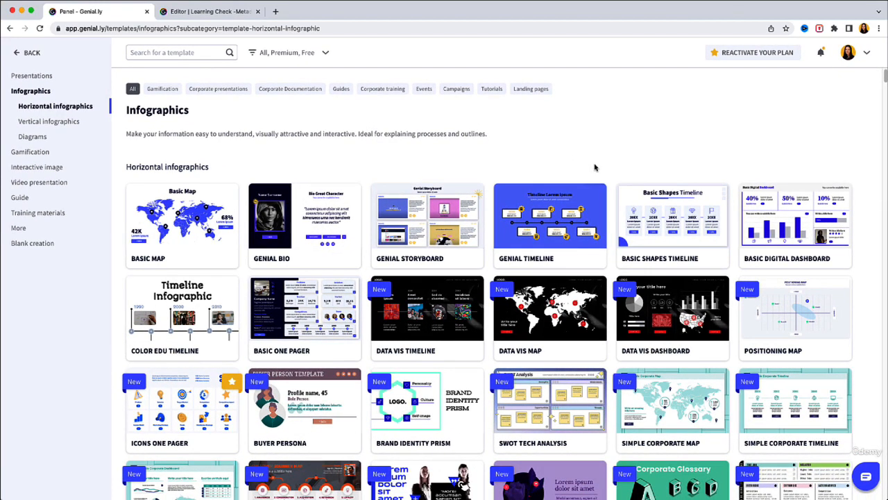
scroll(190, 84, down, 1)
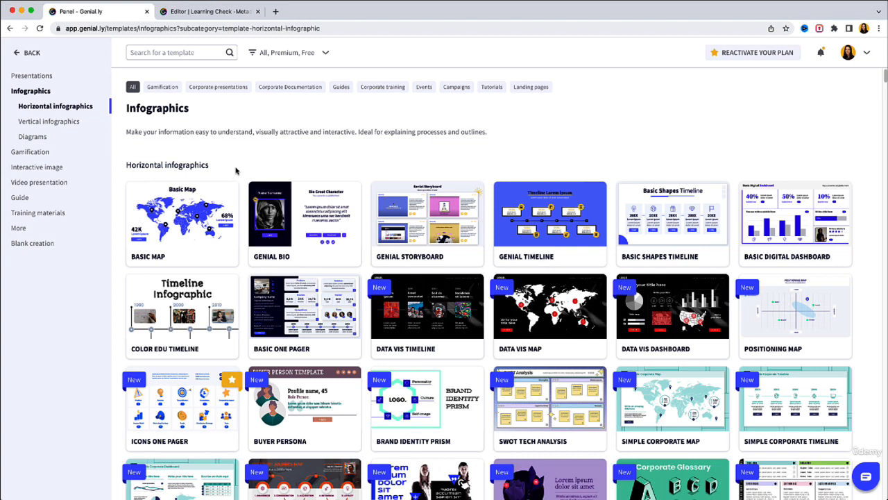
mouse_move(223, 211)
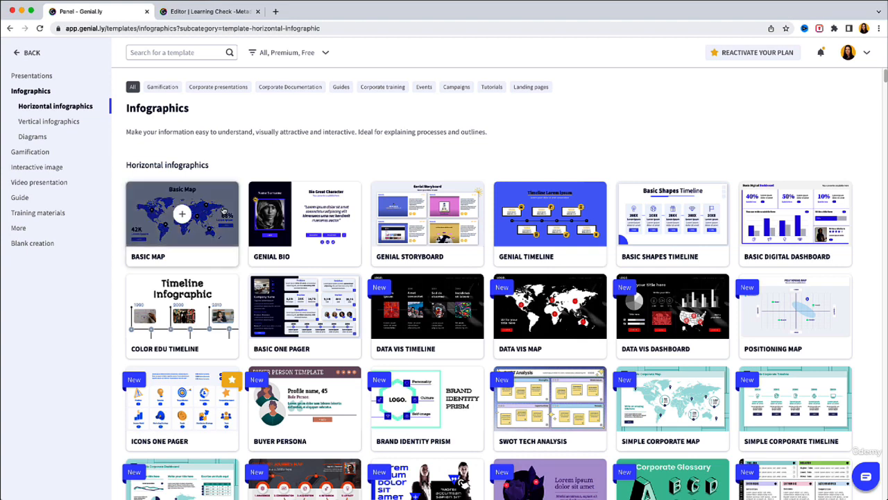
mouse_move(404, 283)
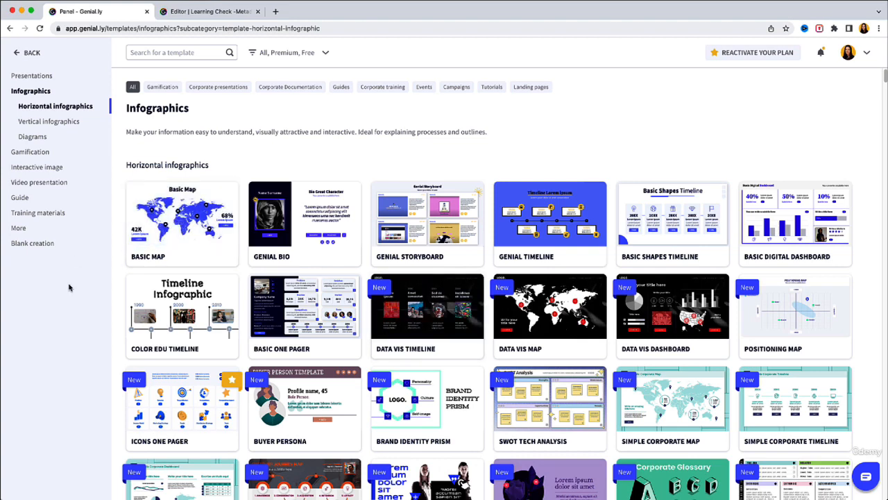
Create a new genially from the blank 1200 x 675 px Presentation format, using only the Title page.
click(48, 244)
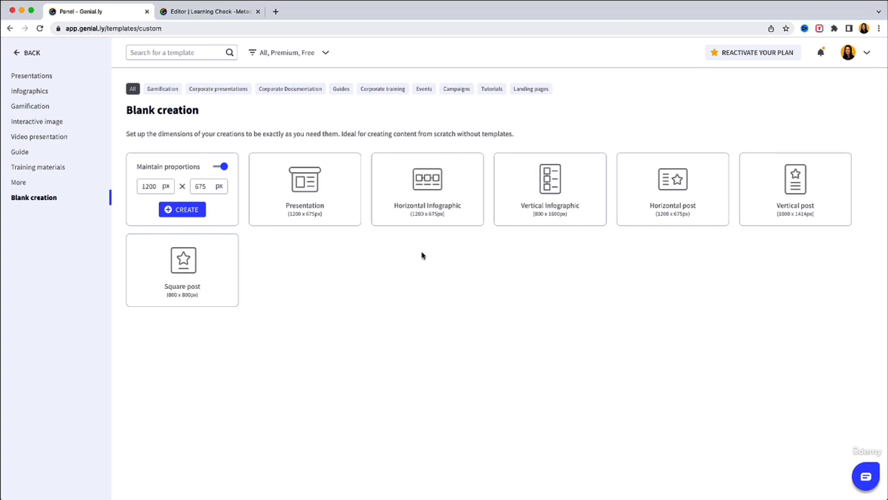
click(329, 201)
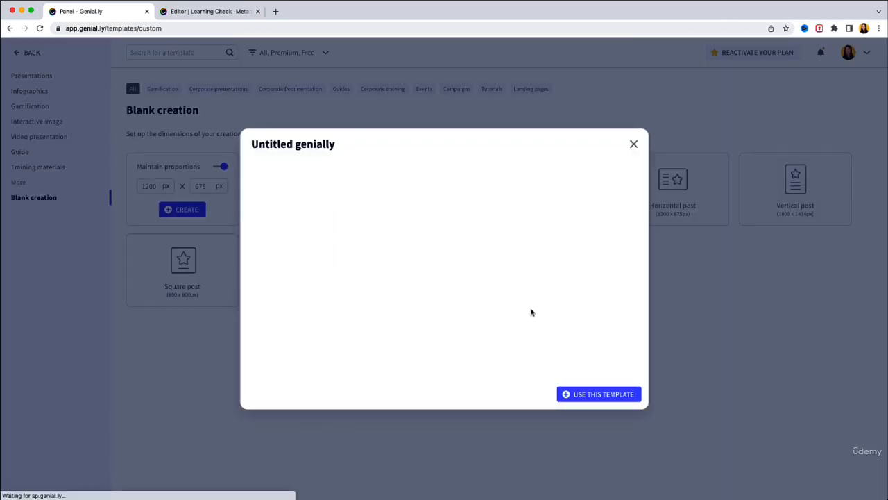
click(581, 395)
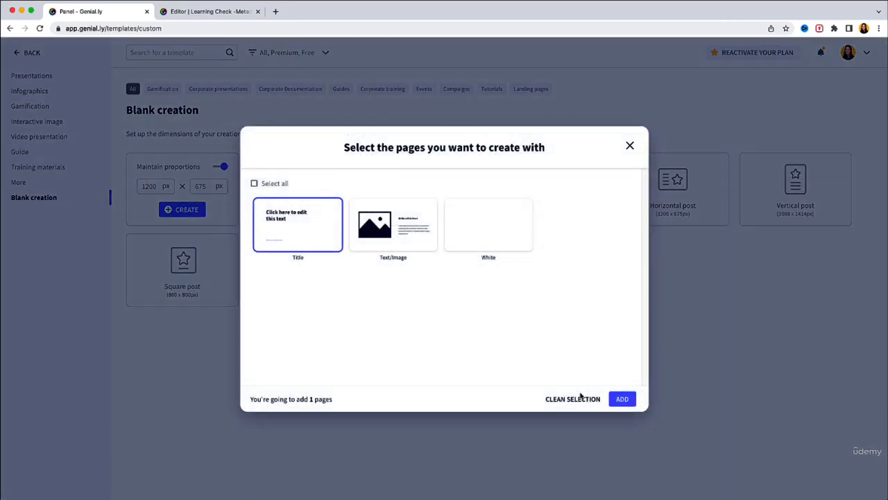
click(625, 401)
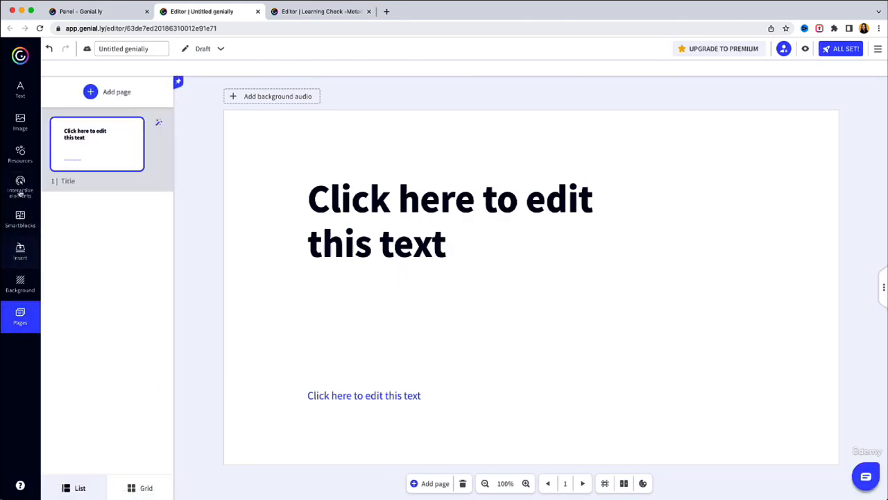
Add a Text/Image page after the Title page and return to the Title page.
click(116, 93)
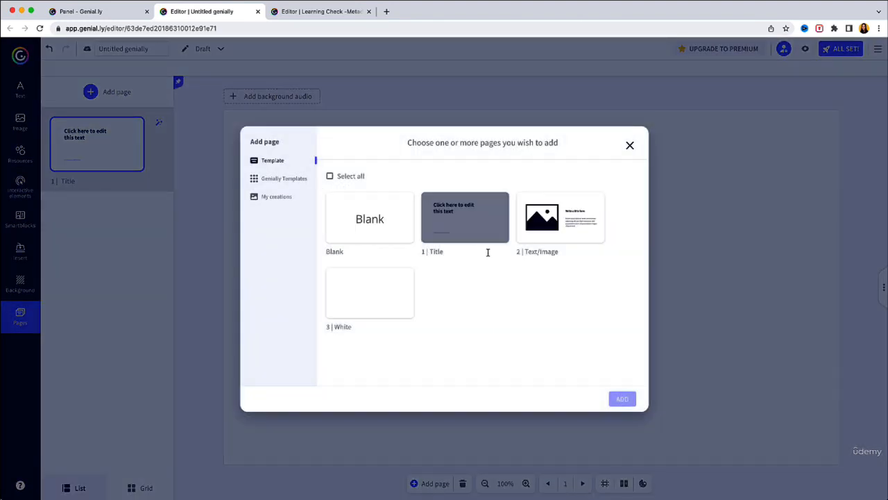
click(565, 230)
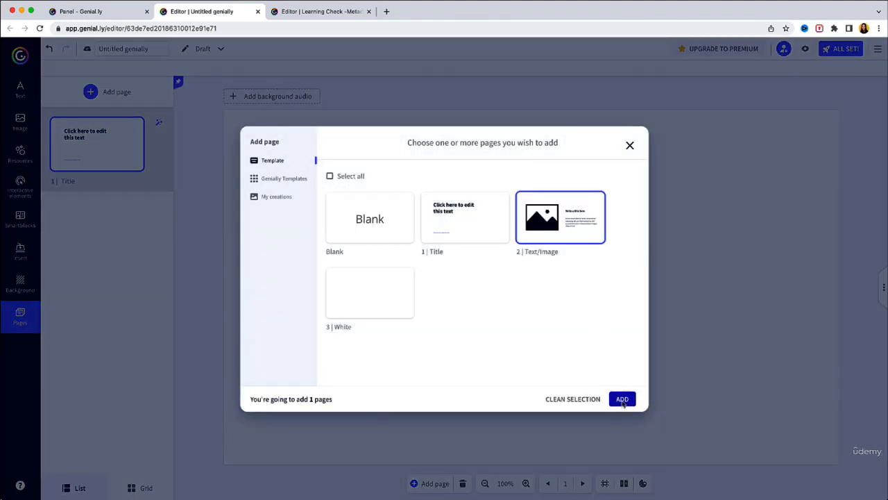
click(623, 400)
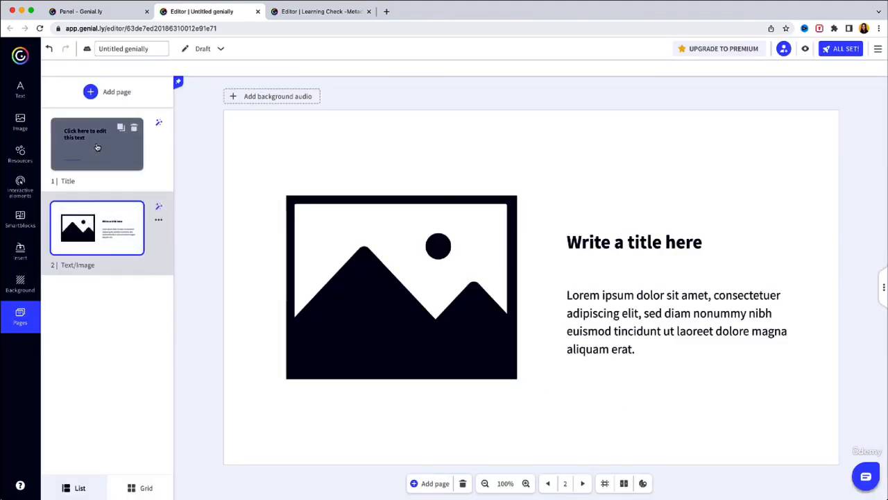
click(97, 147)
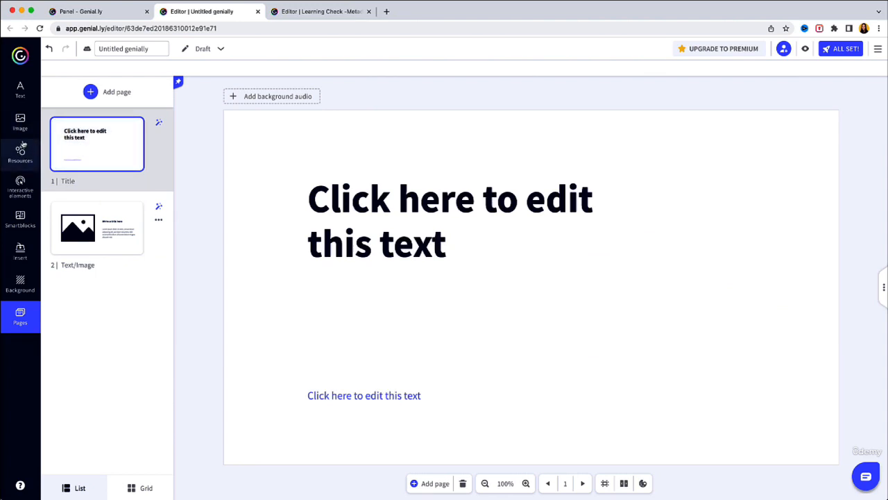
Place a dark START button with text on the Title page, between the heading and the small blue text line.
click(20, 184)
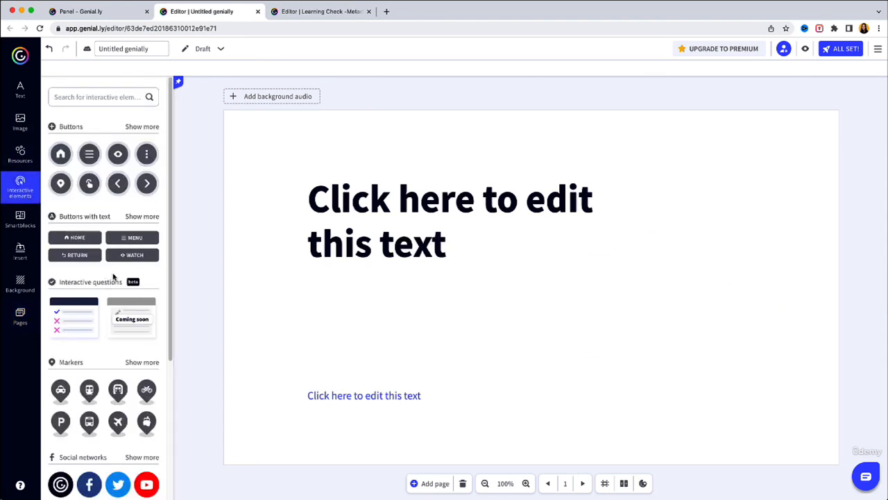
scroll(113, 276, down, 1)
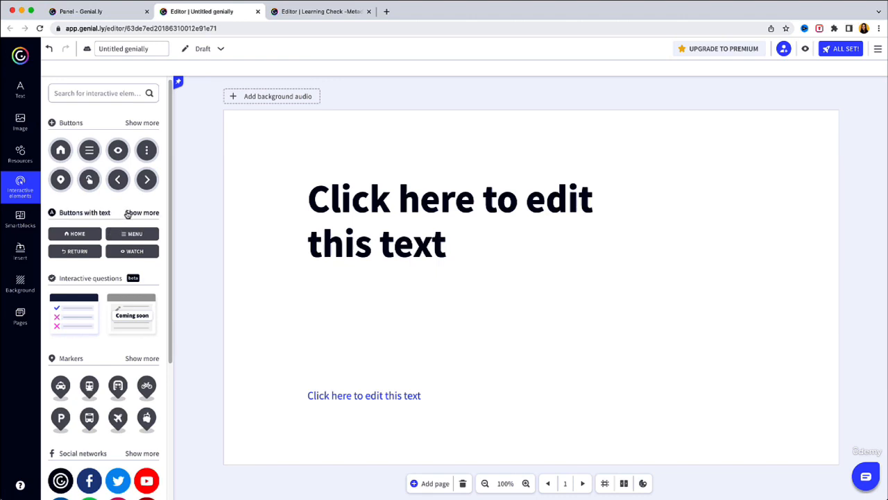
click(136, 215)
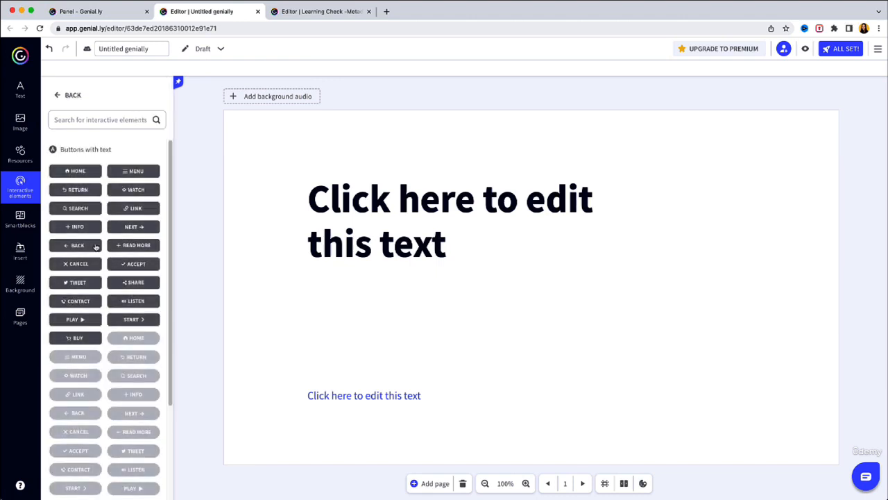
drag(151, 225, 394, 309)
drag(139, 322, 394, 330)
Recolor the START button's background purple and deselect it.
click(169, 69)
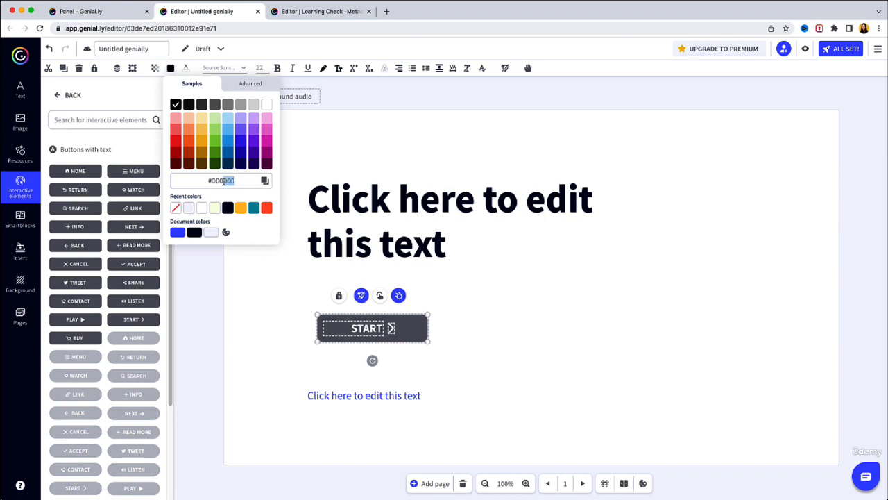
click(253, 143)
click(500, 281)
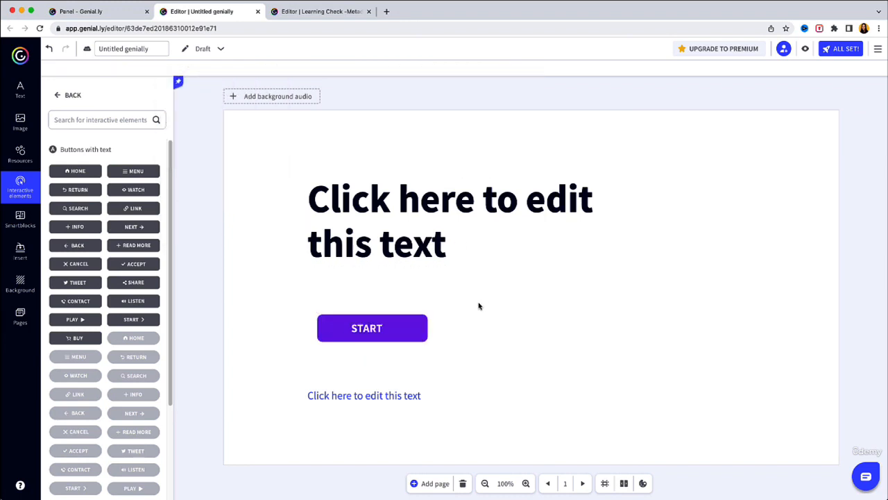
Give the START button a Medium window interaction containing "Write text", look at the image and video insert options, and save it.
double_click(374, 328)
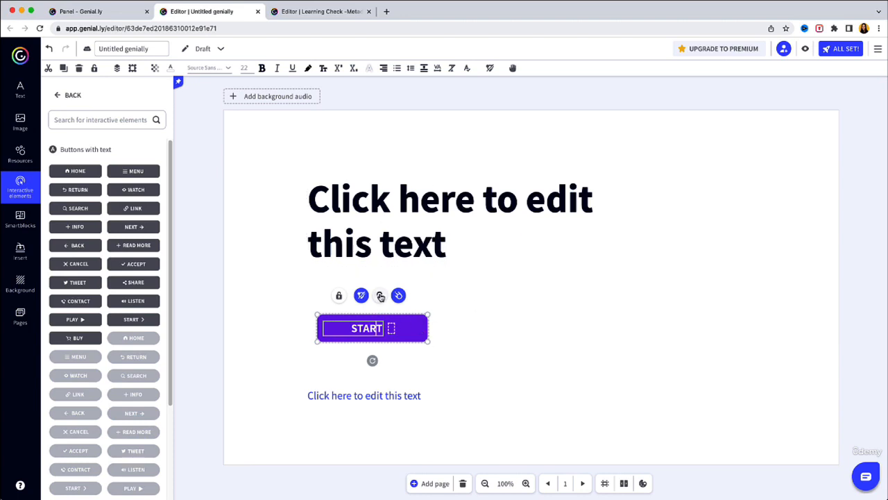
click(379, 297)
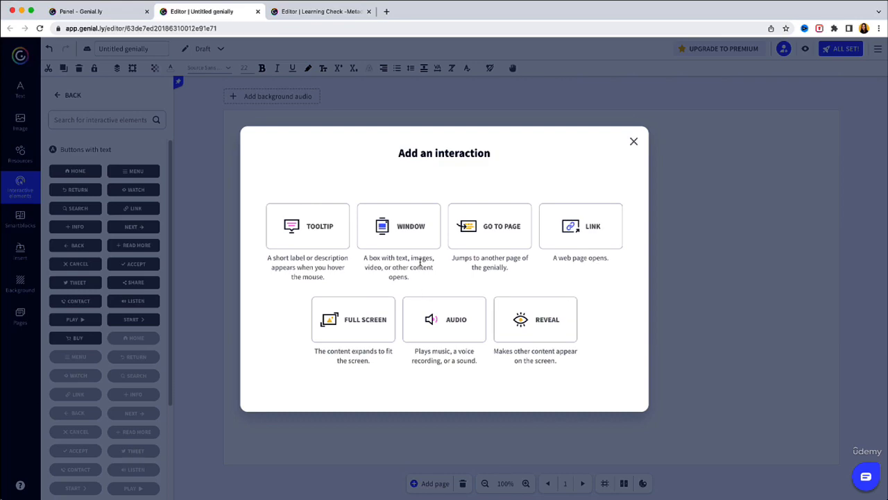
click(407, 227)
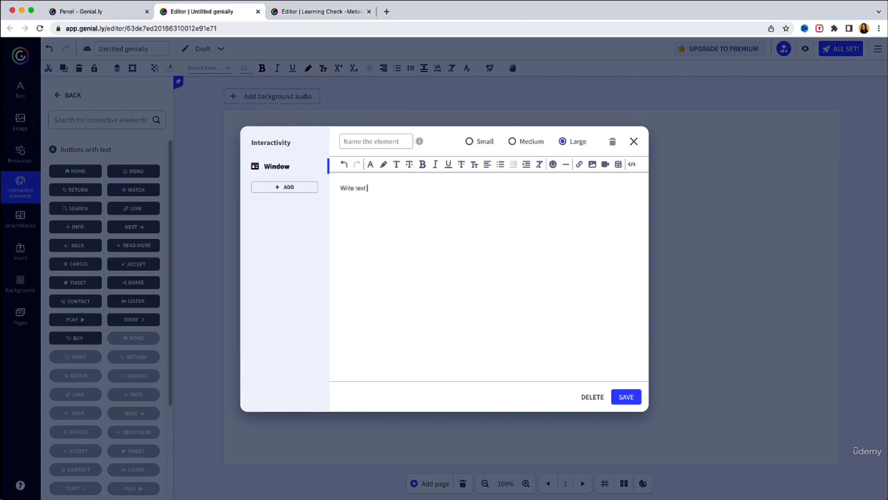
click(470, 142)
click(512, 143)
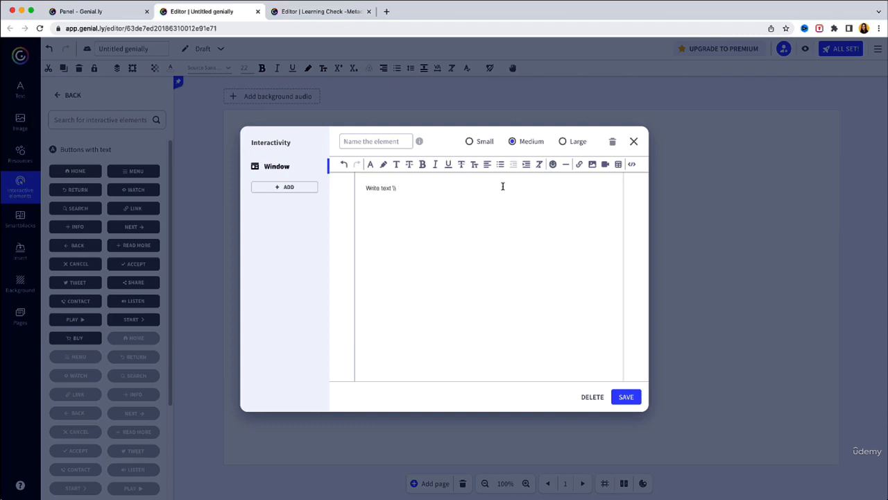
click(592, 164)
click(605, 164)
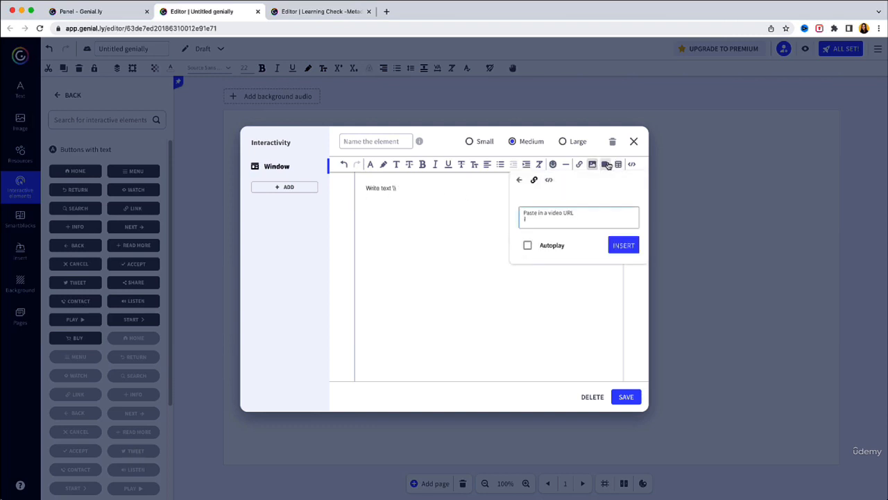
click(621, 400)
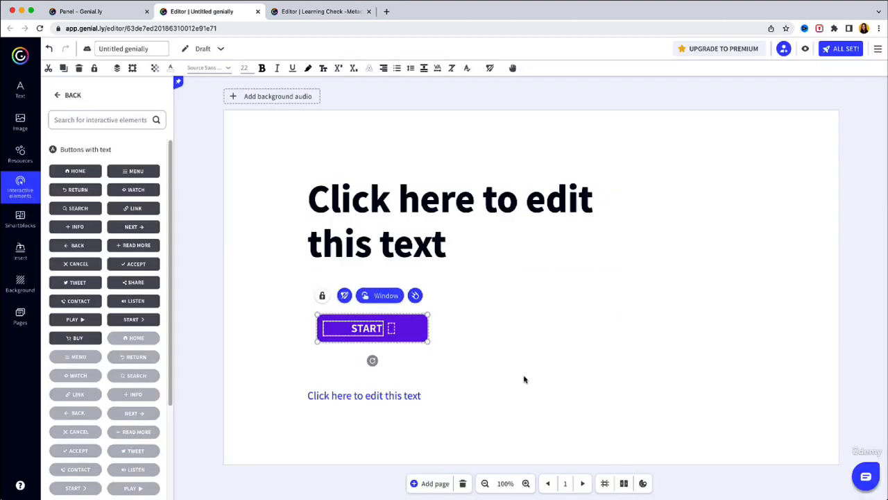
Preview the presentation, open the START button's pop-up window to check it, and return to the editor.
click(466, 341)
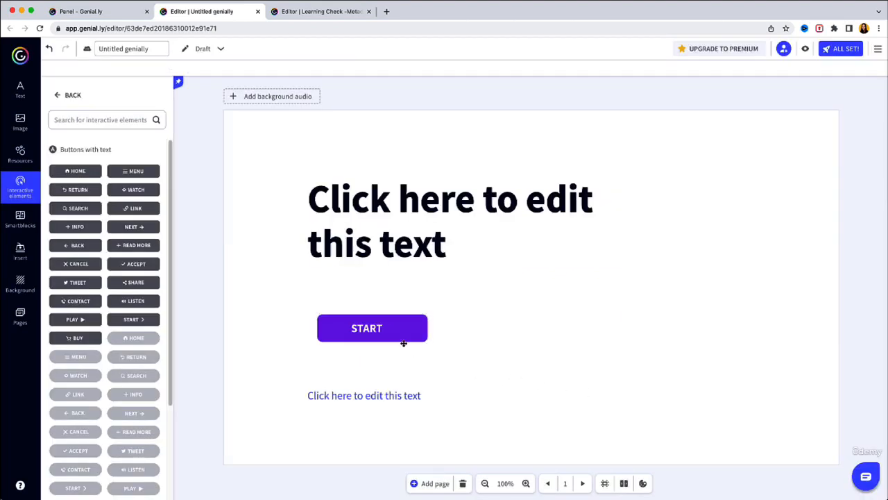
double_click(358, 332)
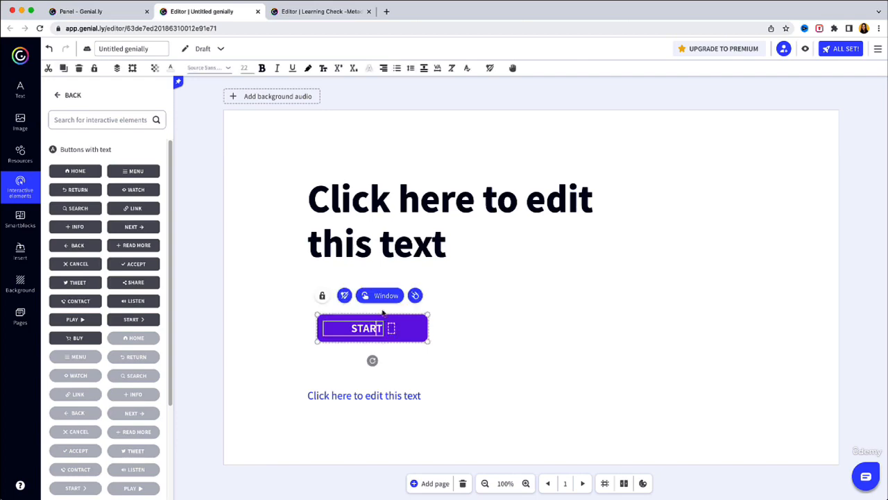
click(805, 49)
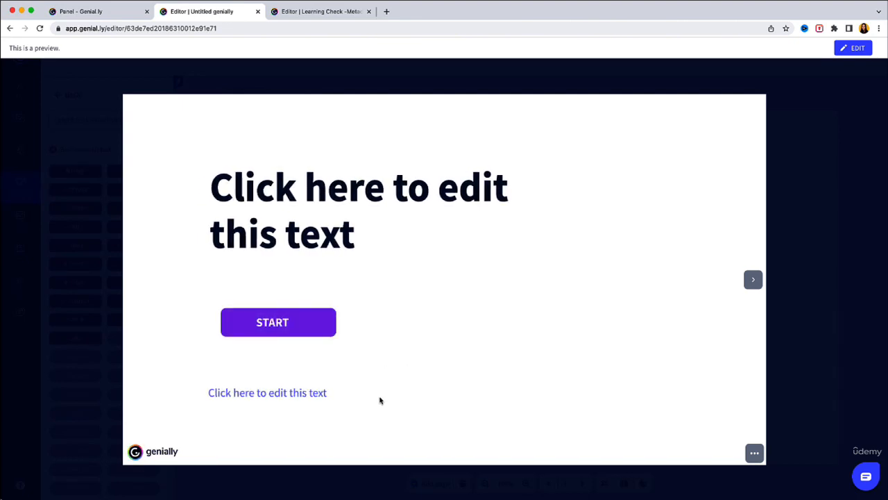
click(299, 325)
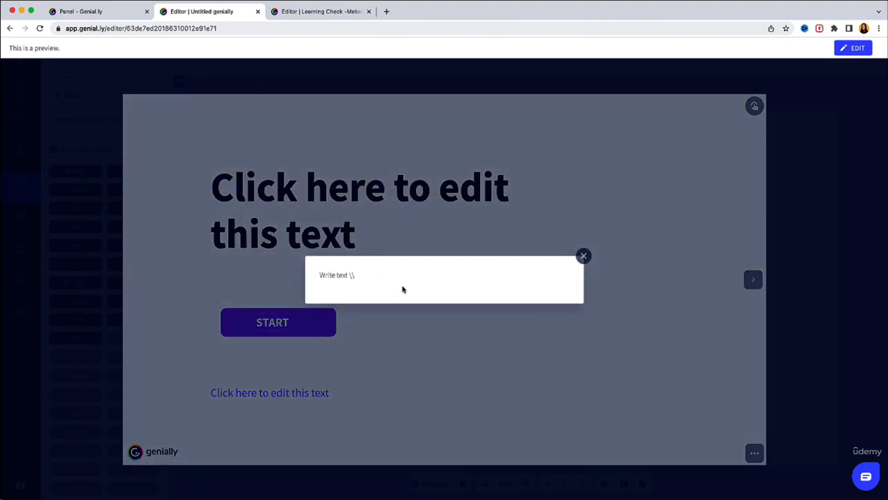
key(Escape)
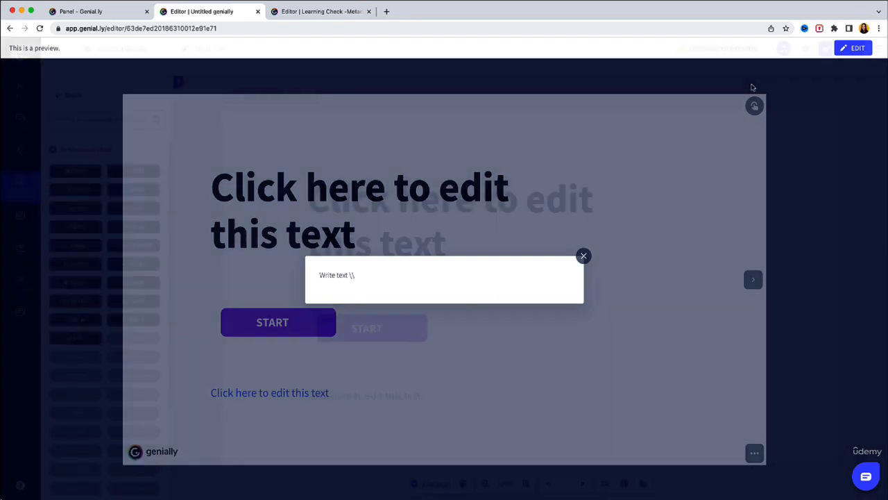
Remove the START button's window interaction and replace it with a Go to page interaction set to Next page.
click(388, 339)
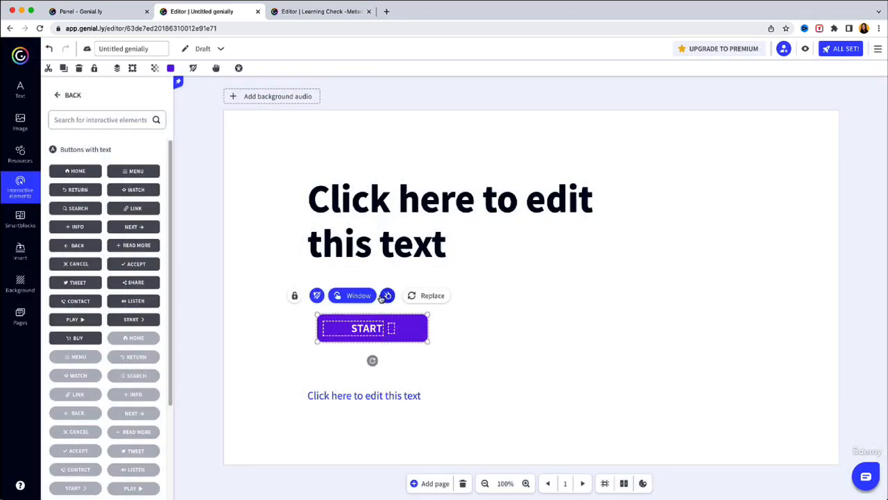
click(387, 295)
click(369, 297)
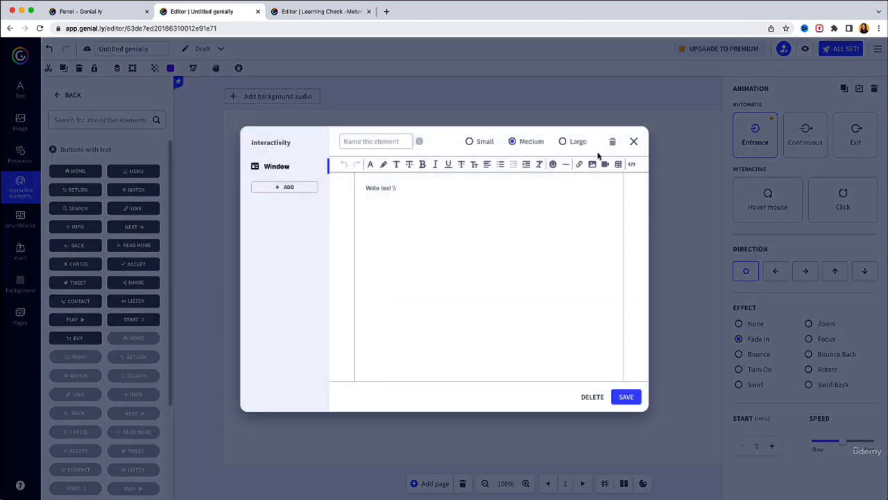
click(322, 172)
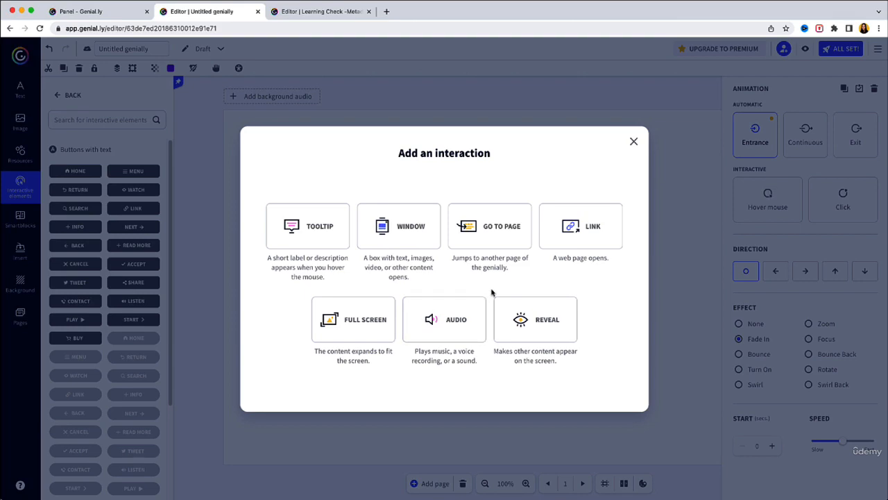
click(519, 230)
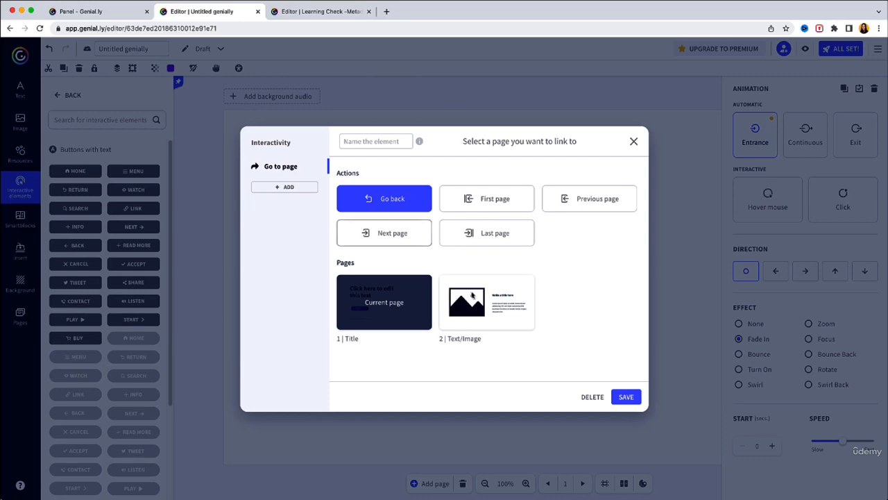
click(411, 240)
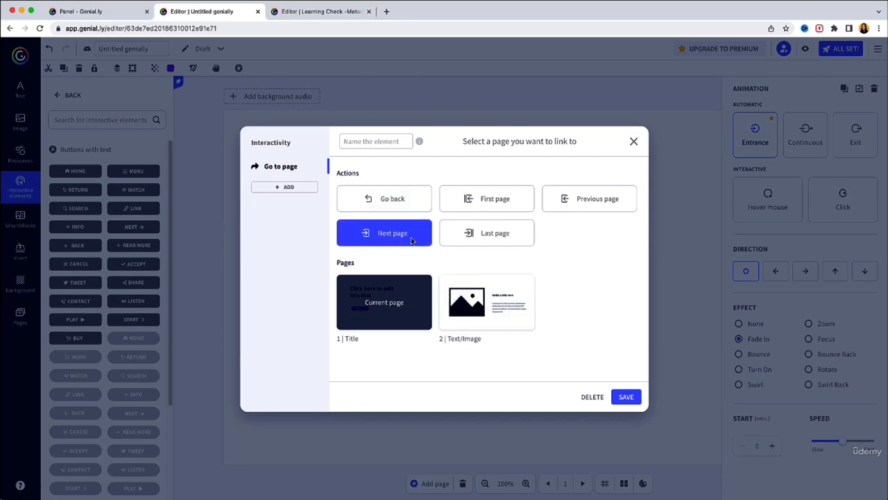
click(627, 397)
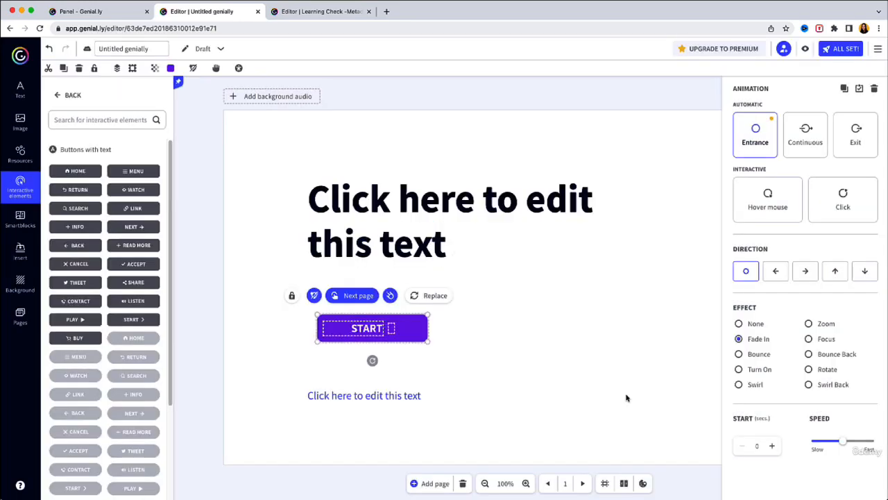
Preview the presentation, test the START button's link to the next page, and return to the editor.
click(805, 50)
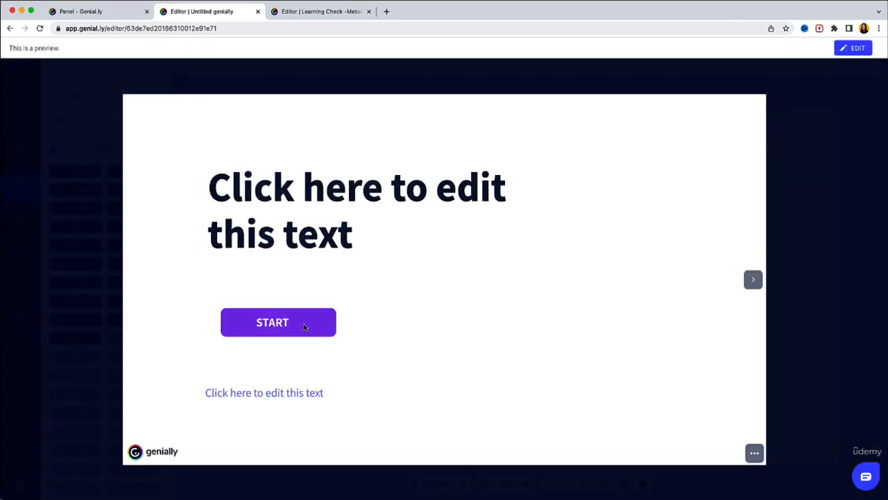
click(264, 324)
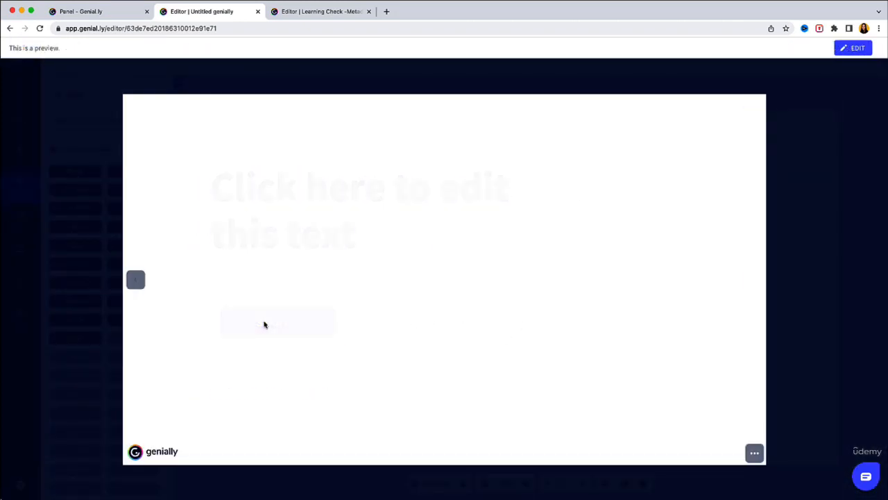
key(Escape)
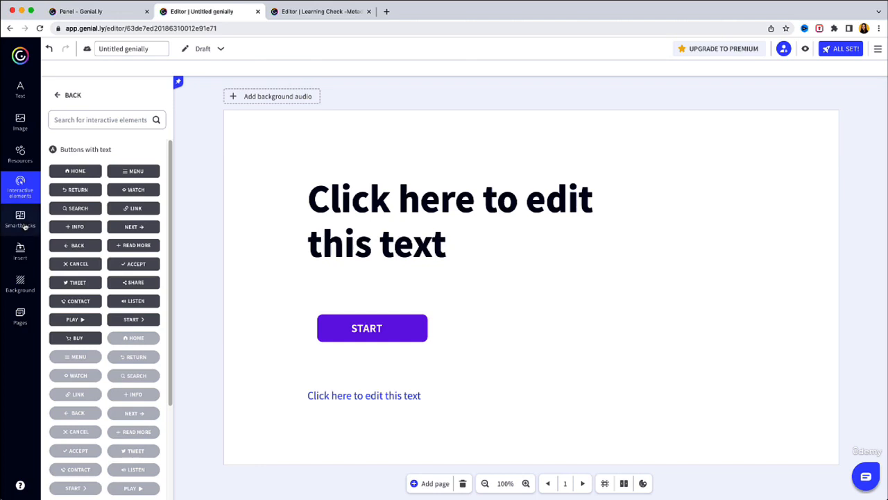
Look through the resources library, from icons, shapes and charts to illustrations, scenes and maps.
click(22, 154)
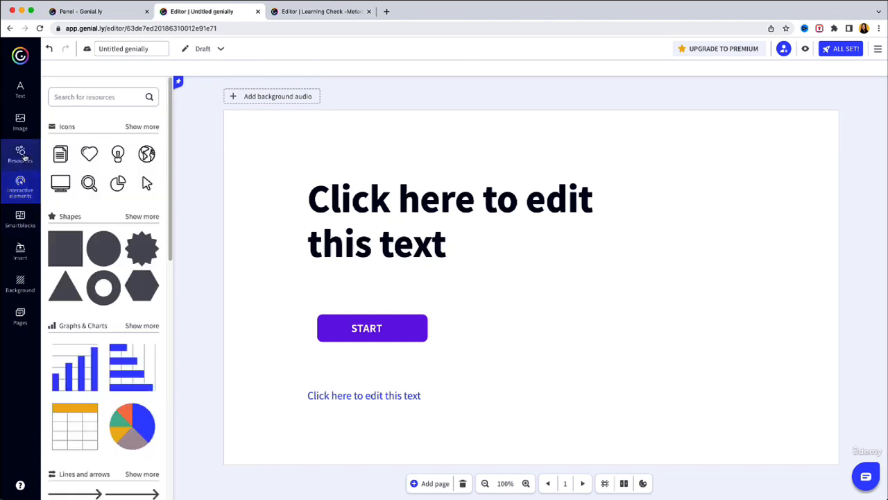
scroll(127, 349, down, 10)
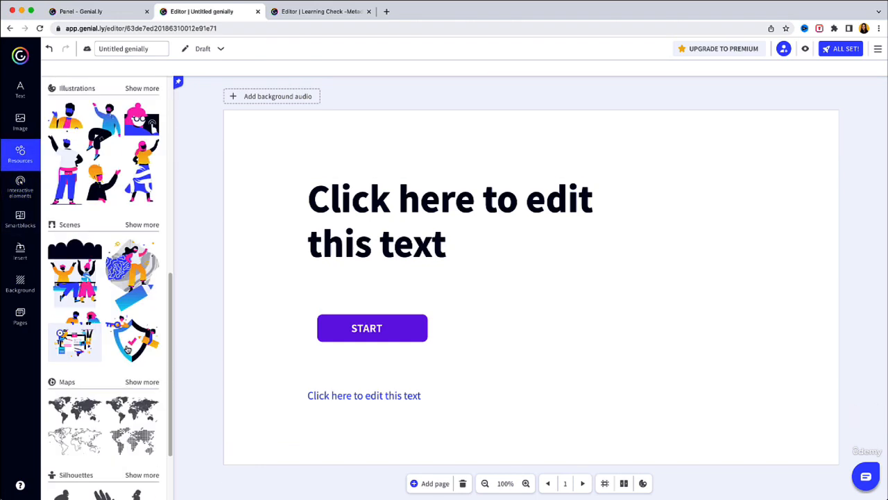
scroll(128, 338, up, 10)
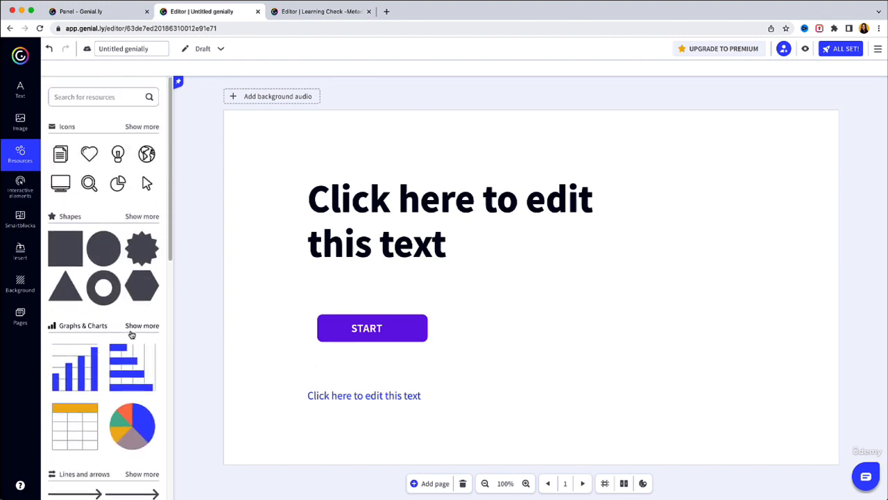
Browse the full set of cutout images and place the blank tablet beside the START button on page 1.
click(21, 129)
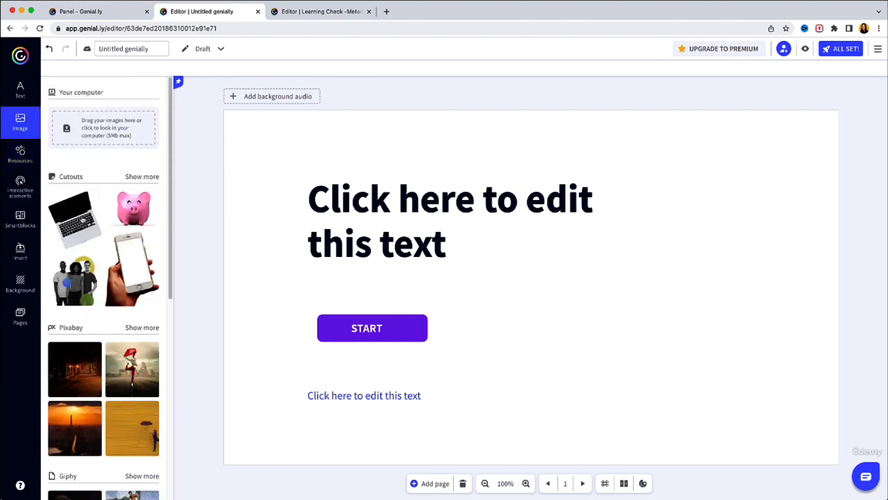
click(142, 177)
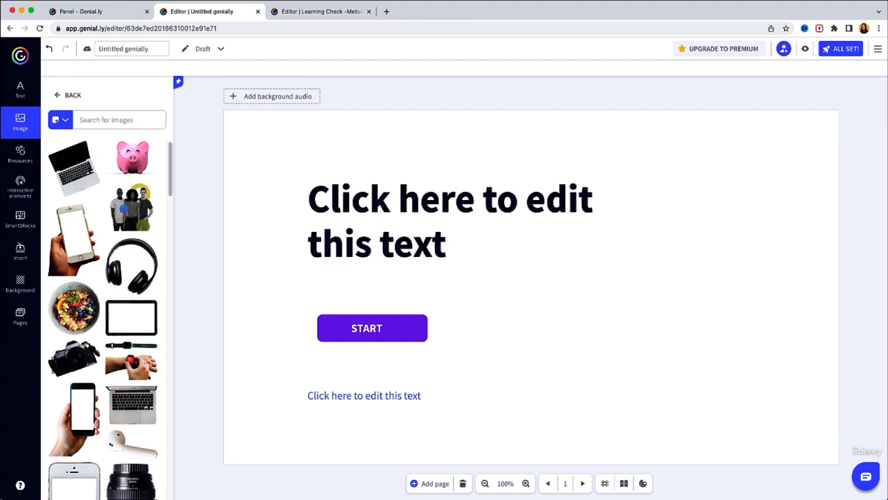
drag(134, 326, 635, 350)
Add the drone cutout over the tablet, then shrink and center it to fit inside the tablet's screen.
scroll(113, 356, down, 5)
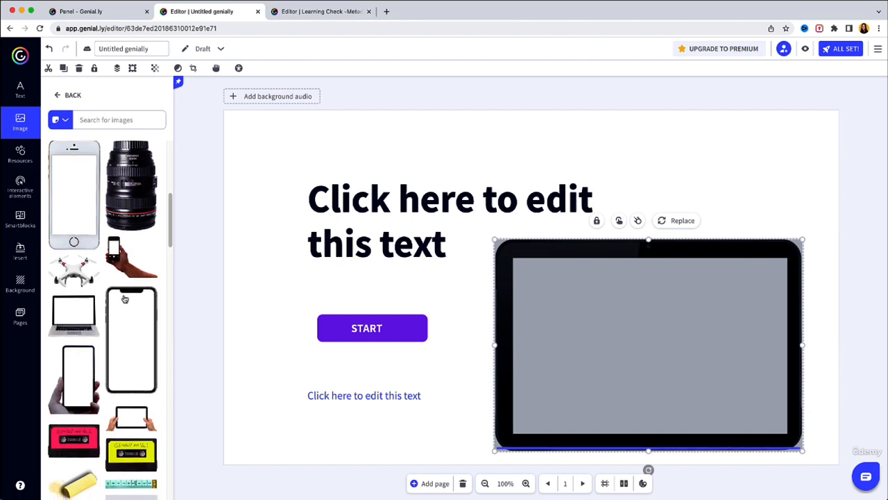
drag(85, 275, 704, 340)
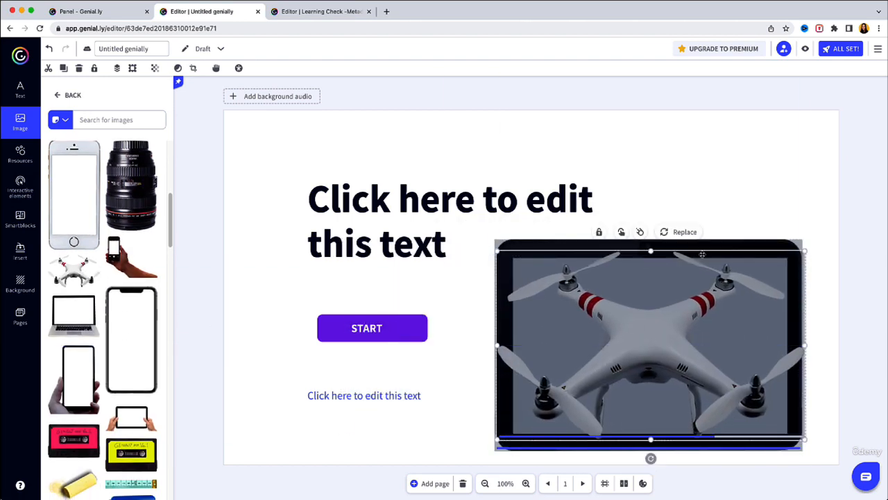
click(709, 205)
click(803, 233)
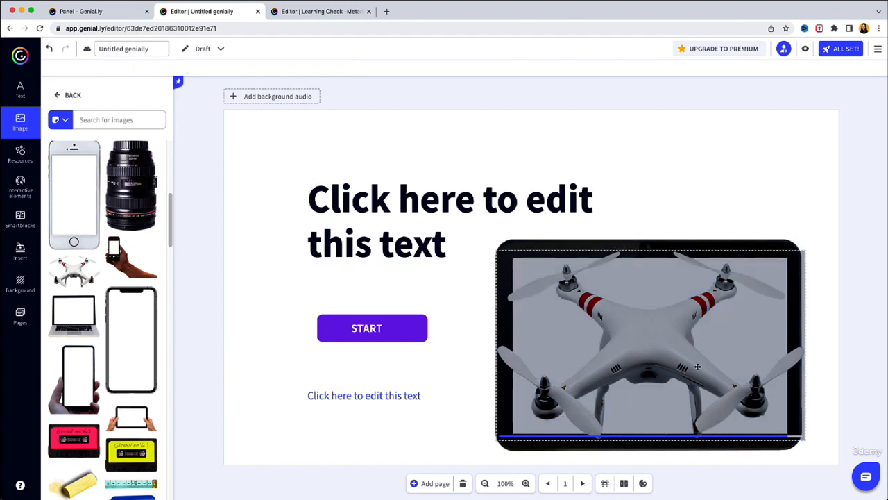
click(803, 276)
drag(807, 252, 767, 271)
drag(670, 353, 672, 345)
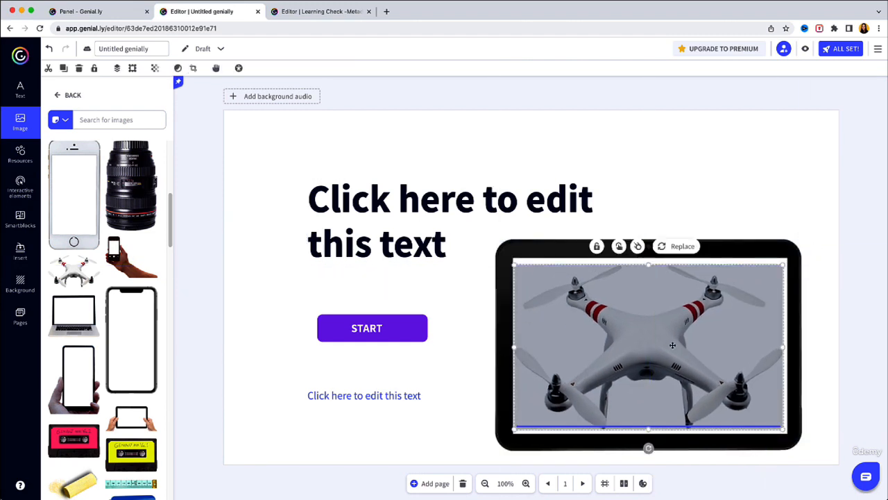
Select the page 1 title text, examine its entrance animation's direction, effect and timing settings, and close them.
click(21, 91)
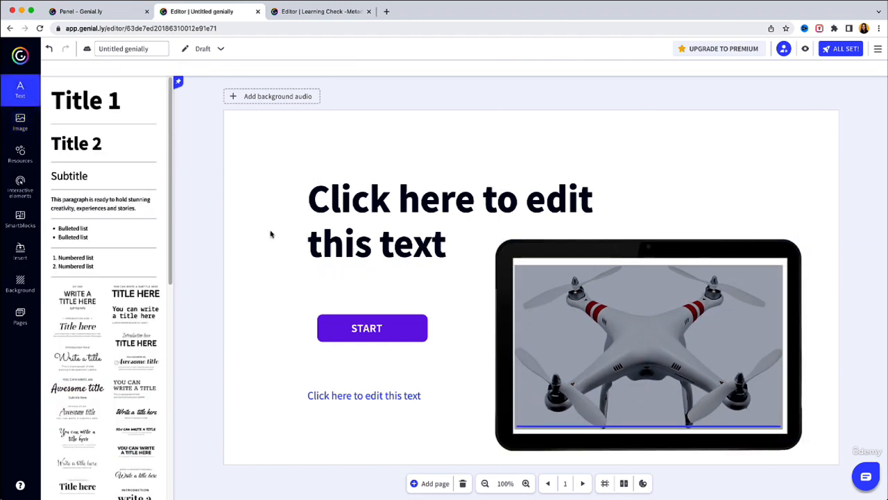
click(317, 188)
drag(317, 189, 480, 248)
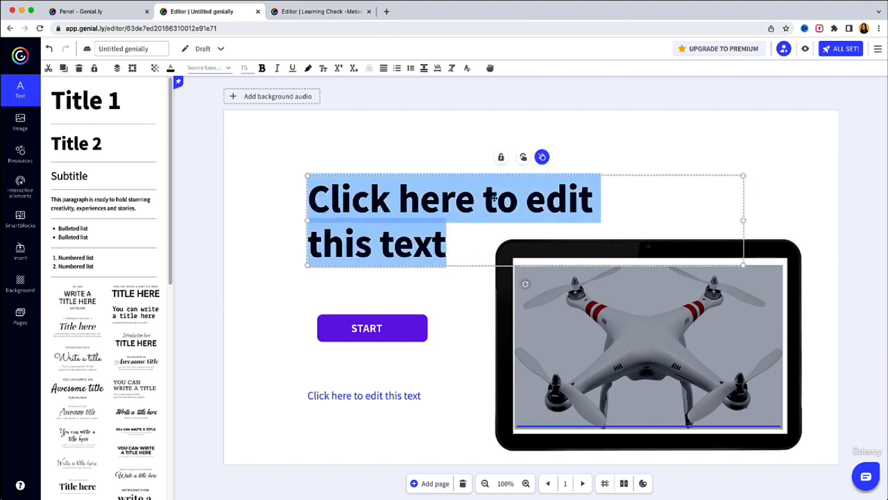
click(541, 157)
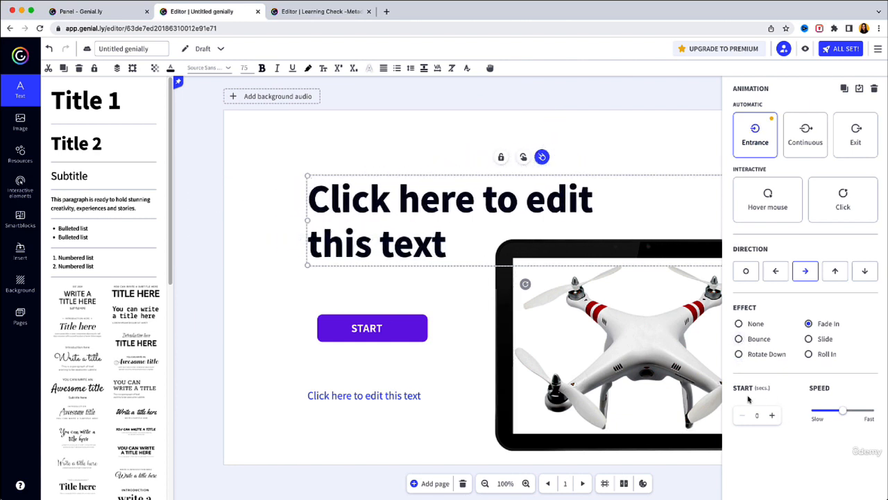
click(186, 288)
Browse the ready-made text styles and the smartblocks for data, diagrams, image galleries and full-size layouts.
scroll(114, 256, down, 10)
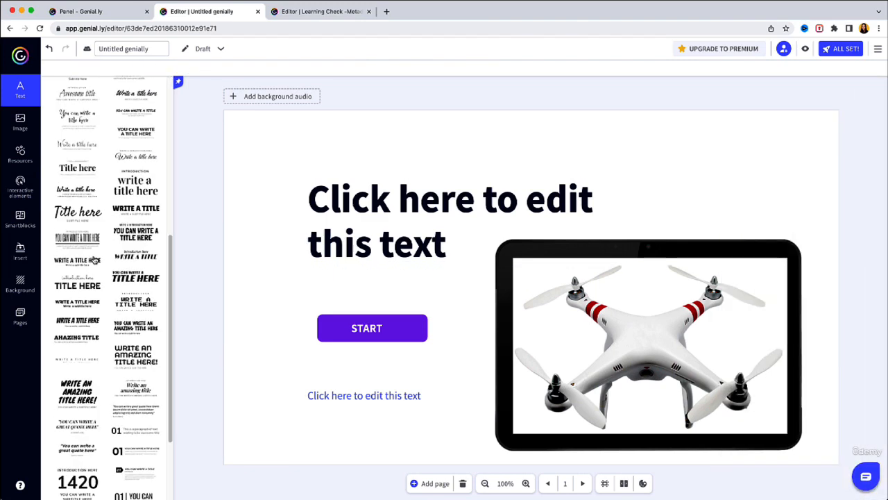
click(20, 219)
scroll(141, 291, down, 8)
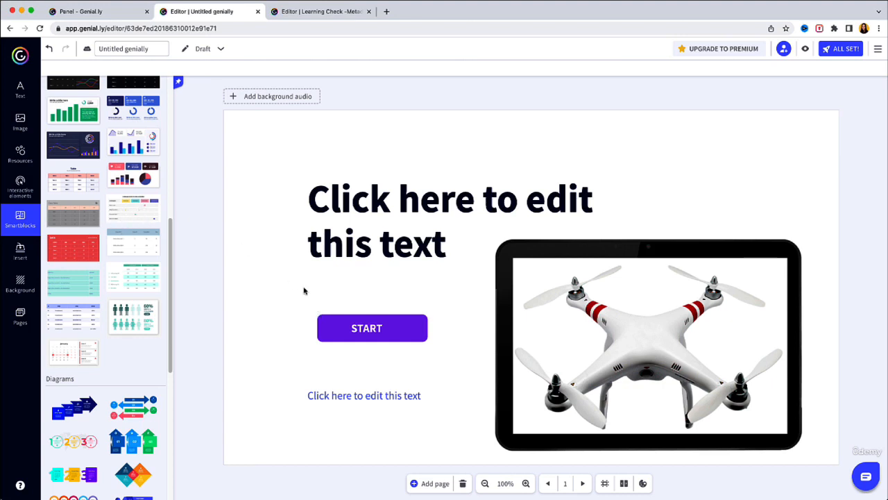
scroll(121, 393, down, 5)
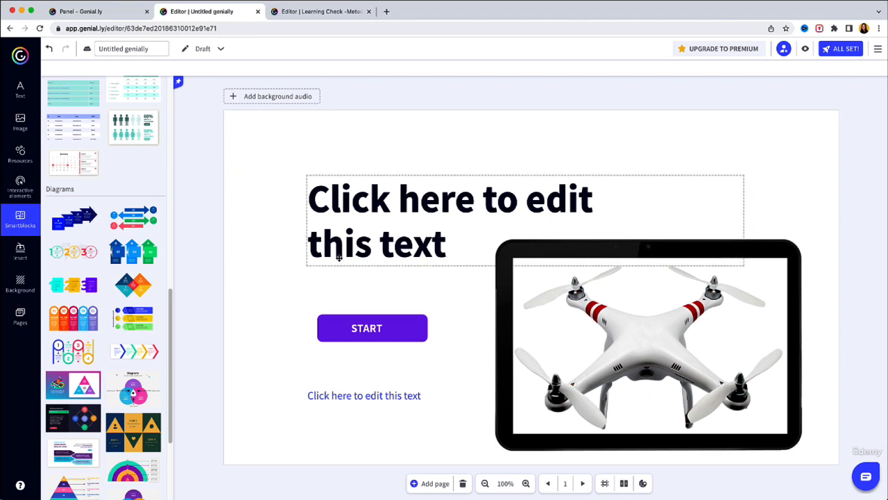
scroll(173, 312, down, 3)
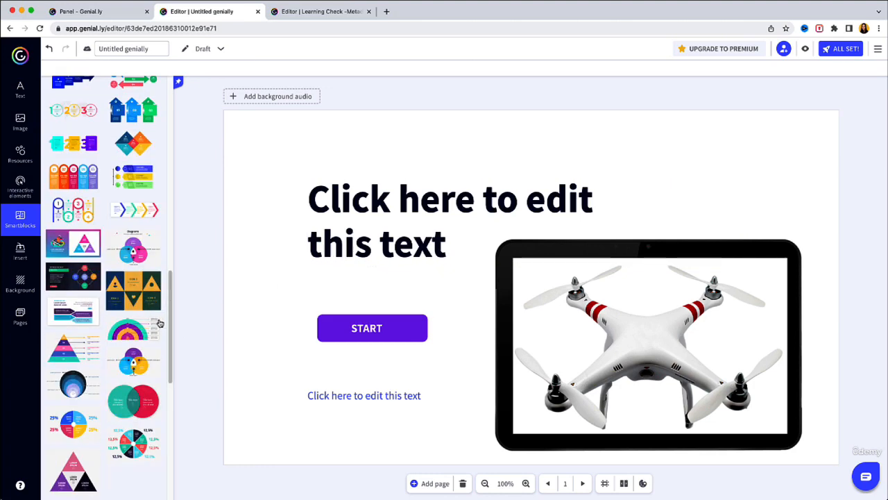
scroll(159, 322, down, 10)
scroll(150, 319, down, 5)
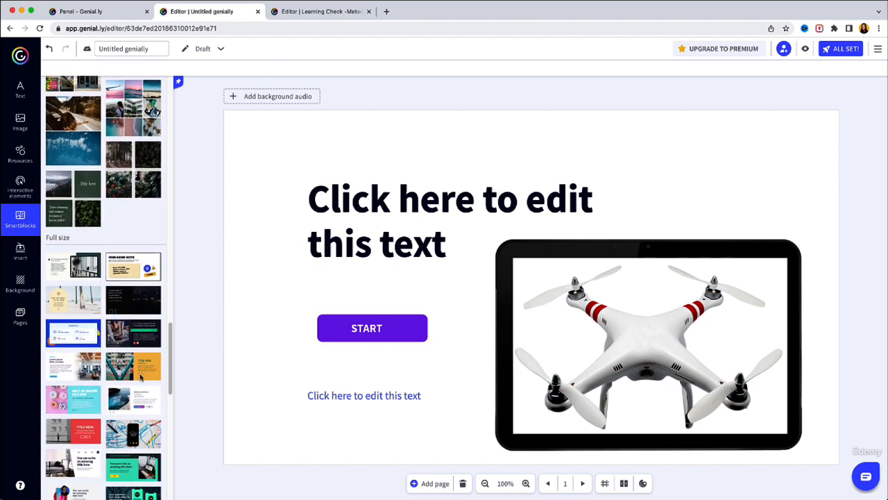
Insert the full-size Reminder Note smartblock on page 2 and select part of the text on its yellow note.
click(582, 484)
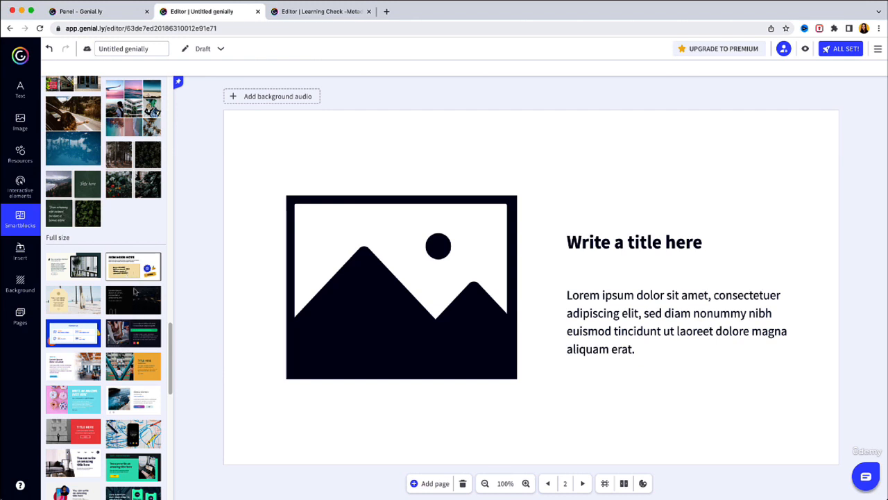
drag(124, 265, 319, 268)
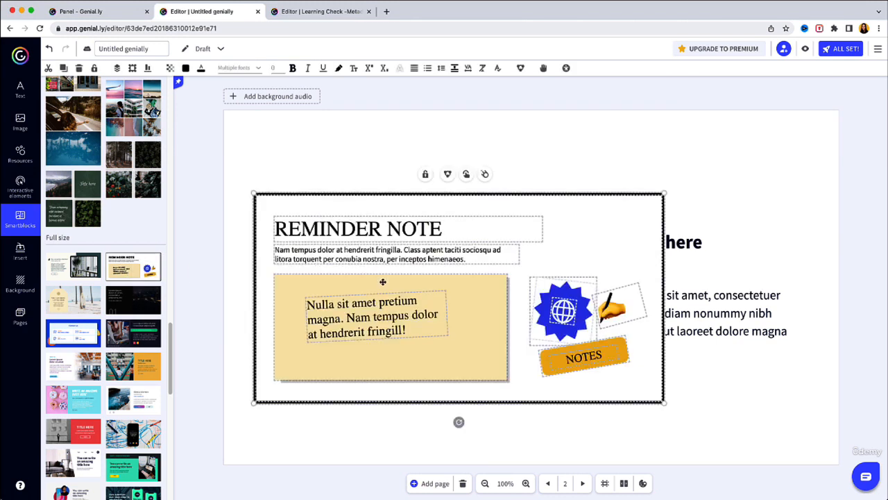
click(374, 320)
drag(307, 318, 414, 340)
scroll(60, 338, down, 5)
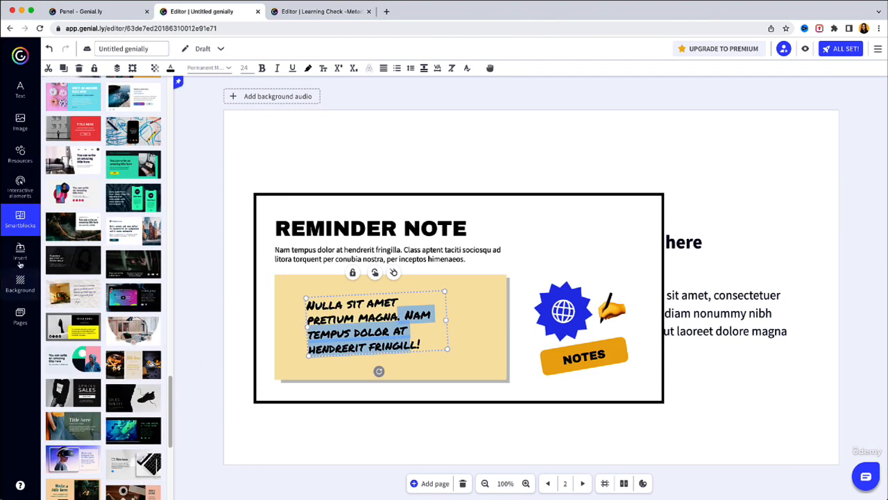
Examine the Canvas and Base background options, including colors, library images and Pixabay photos, and return to the resources.
click(21, 284)
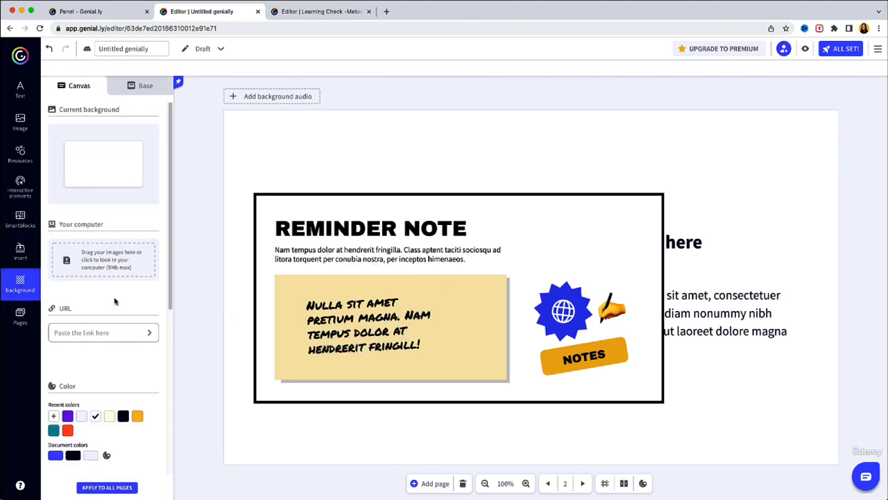
scroll(94, 283, down, 5)
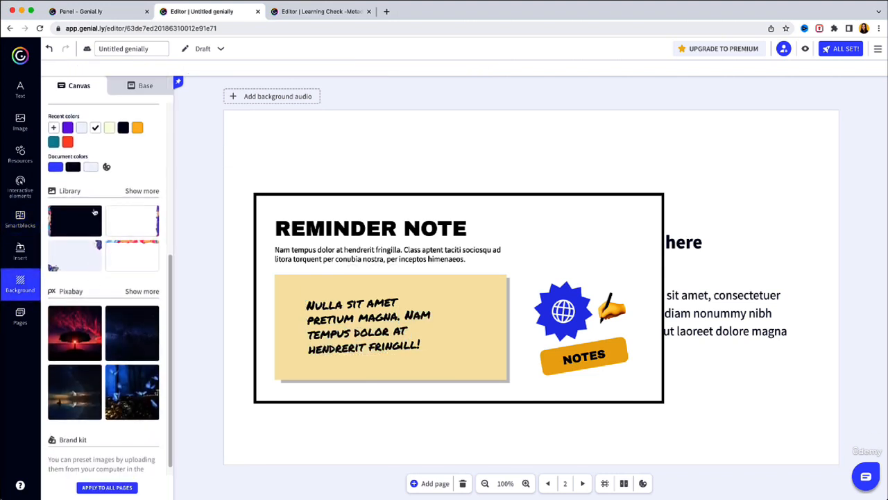
scroll(73, 165, up, 1)
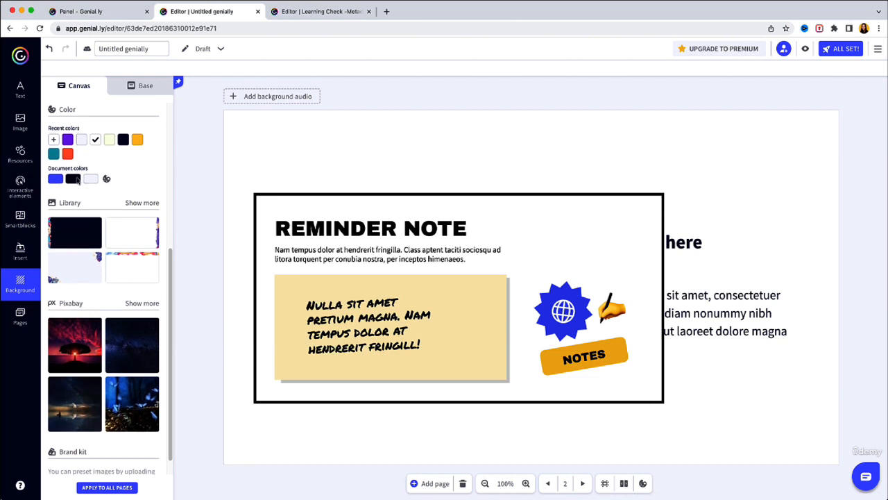
scroll(129, 246, down, 1)
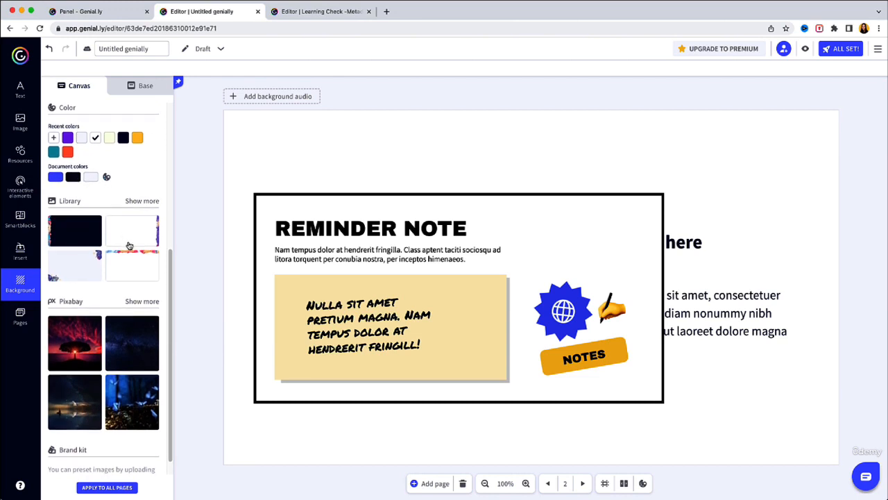
click(132, 88)
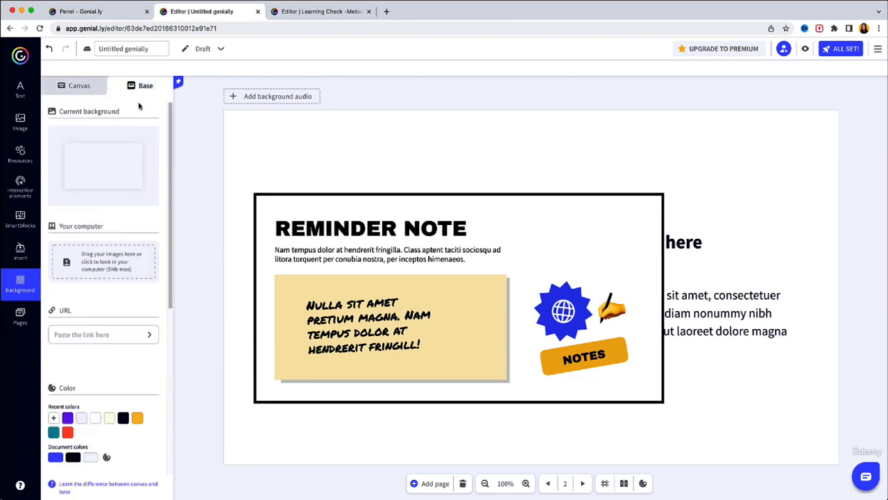
scroll(137, 248, down, 10)
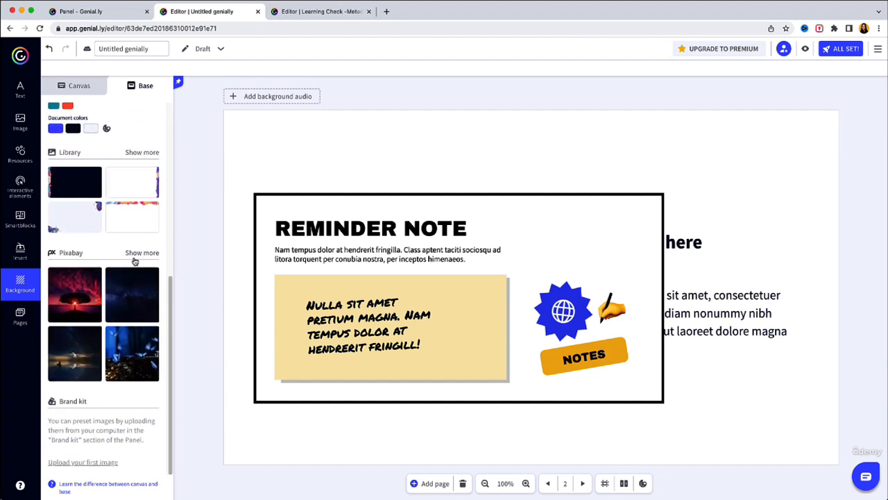
mouse_move(99, 450)
click(22, 159)
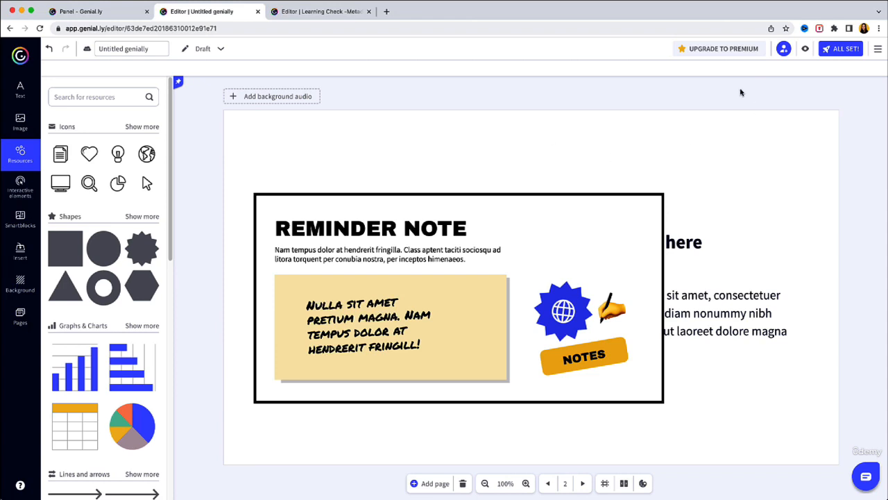
Publish the creation as Public Online with the title "Untitled genially".
click(836, 50)
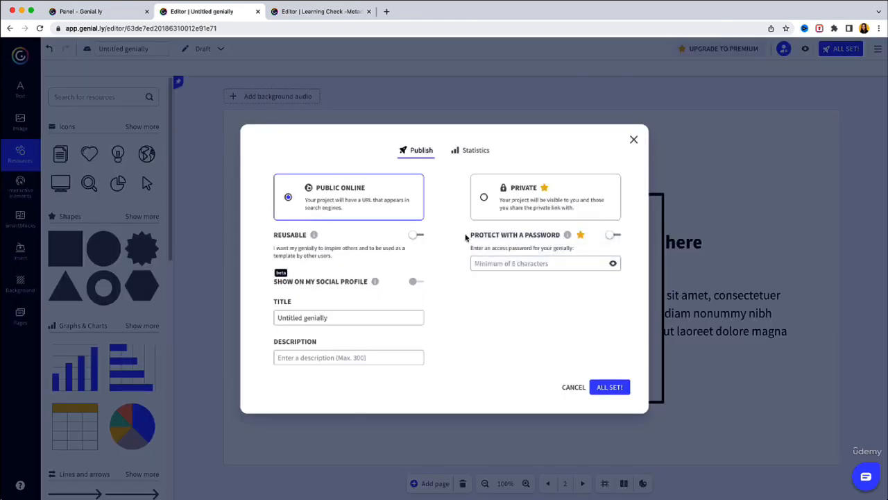
mouse_move(486, 206)
drag(340, 318, 288, 318)
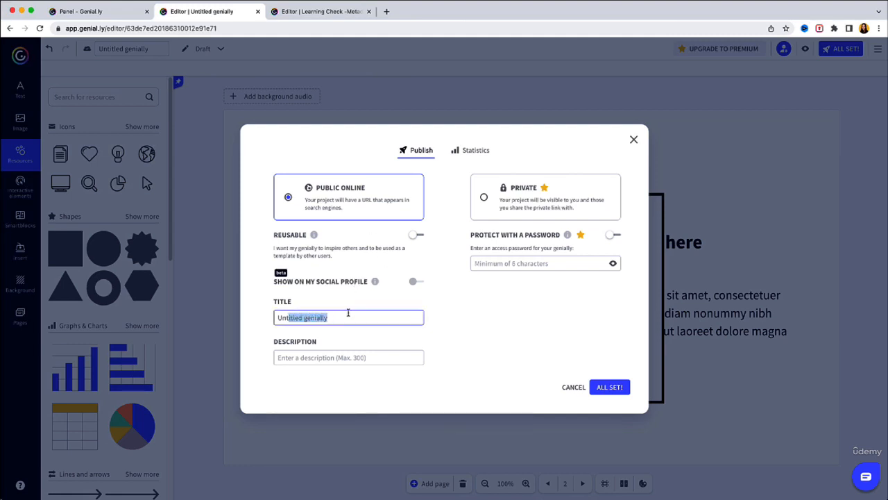
click(605, 387)
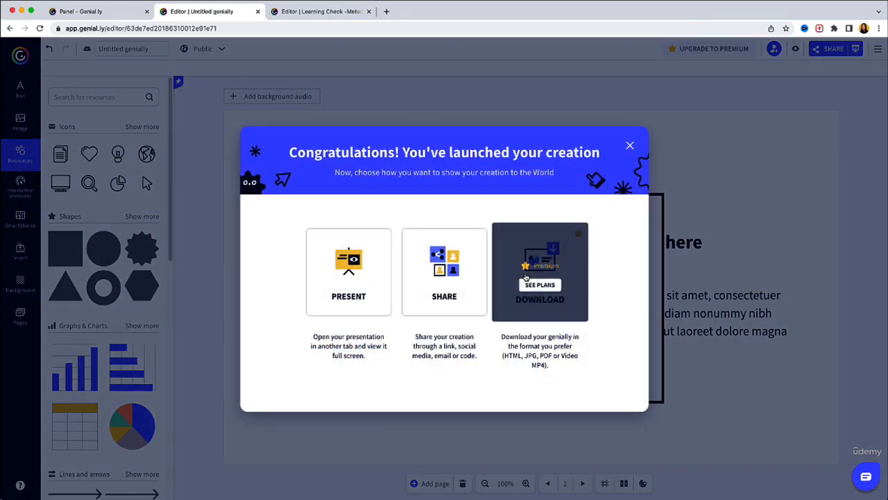
Review the sharing and download options for the published creation, highlighting the HTML and JPG formats.
drag(506, 356, 520, 358)
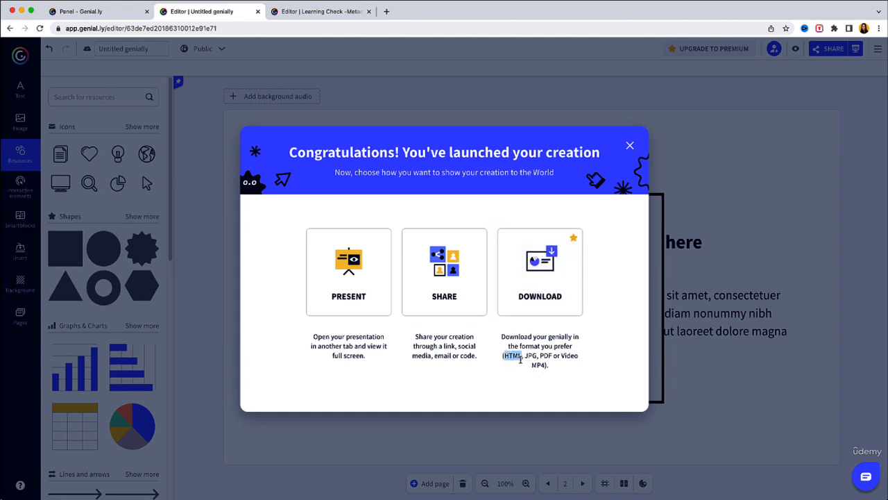
drag(525, 356, 535, 360)
click(466, 350)
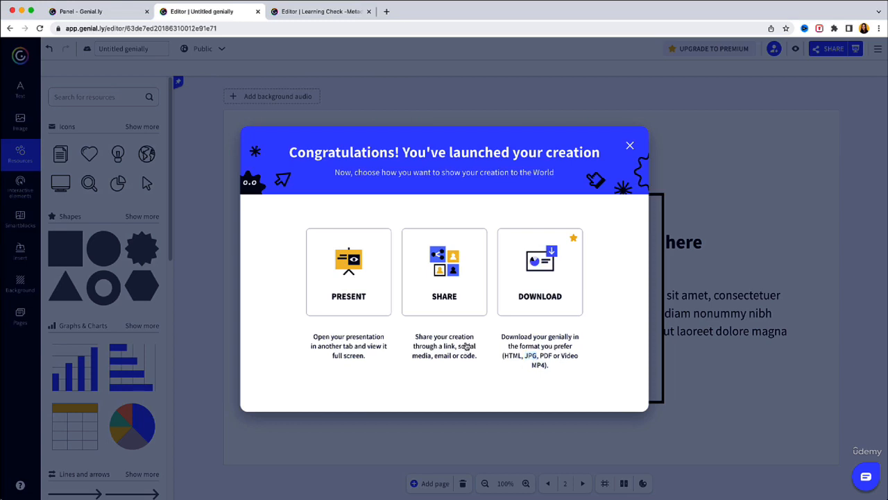
Examine the published creation's sharing link and embed options, highlighting the social page link, the iframe code and the script code.
click(463, 275)
mouse_move(526, 296)
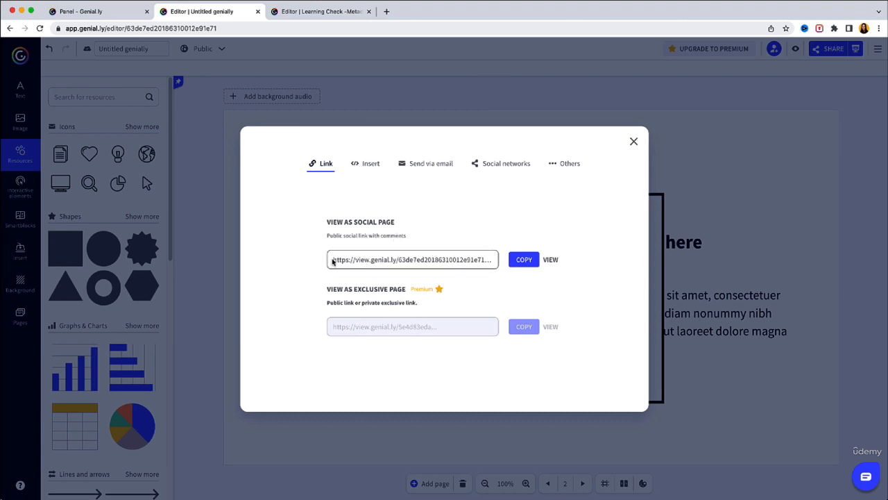
drag(331, 259, 498, 264)
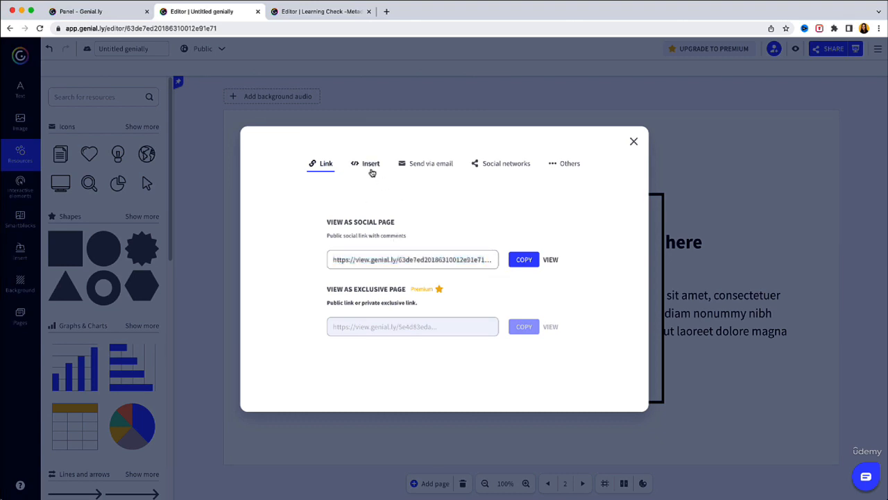
click(369, 166)
drag(335, 269, 542, 299)
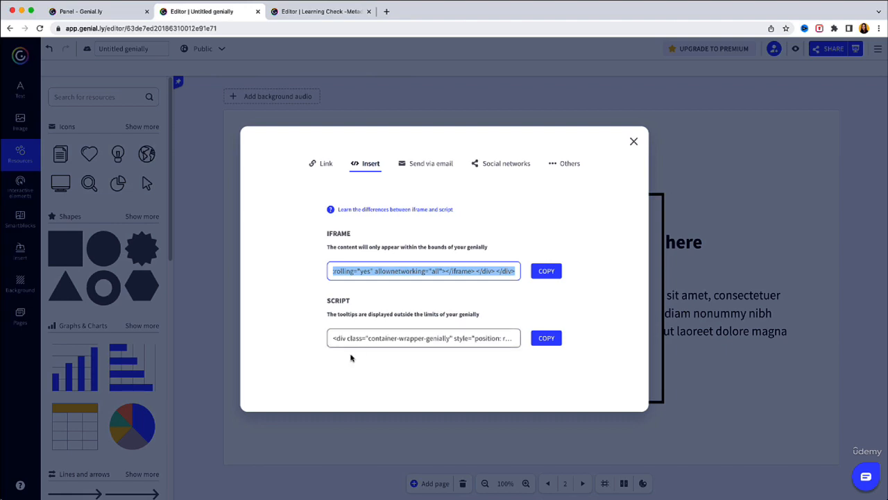
drag(332, 340, 497, 328)
click(497, 326)
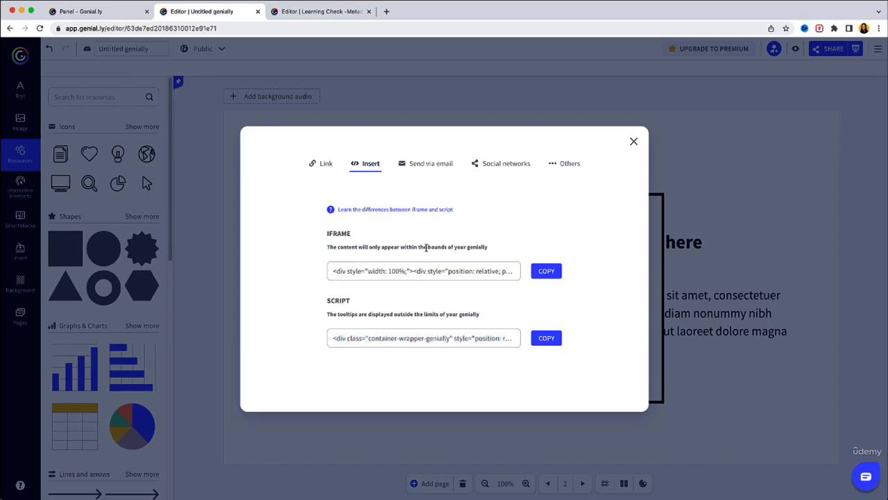
Review the options for sharing by email, on social networks and through Google Classroom or Microsoft Teams, and return to the editor.
click(436, 168)
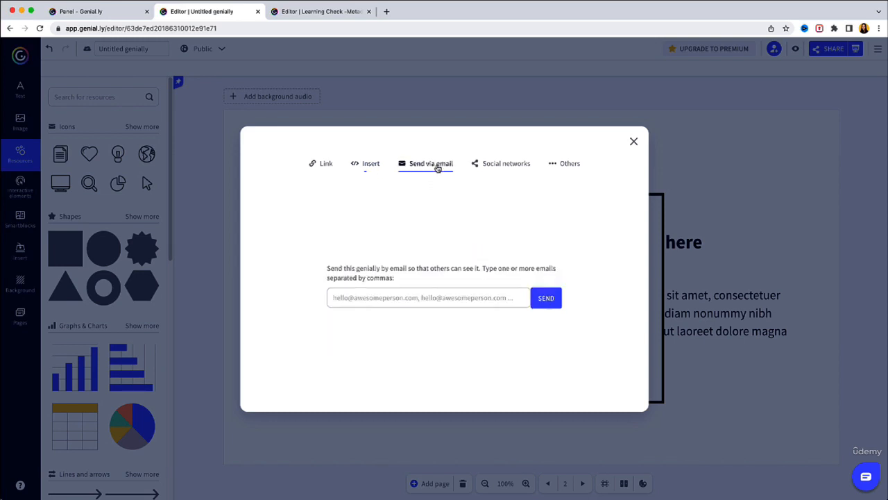
click(482, 169)
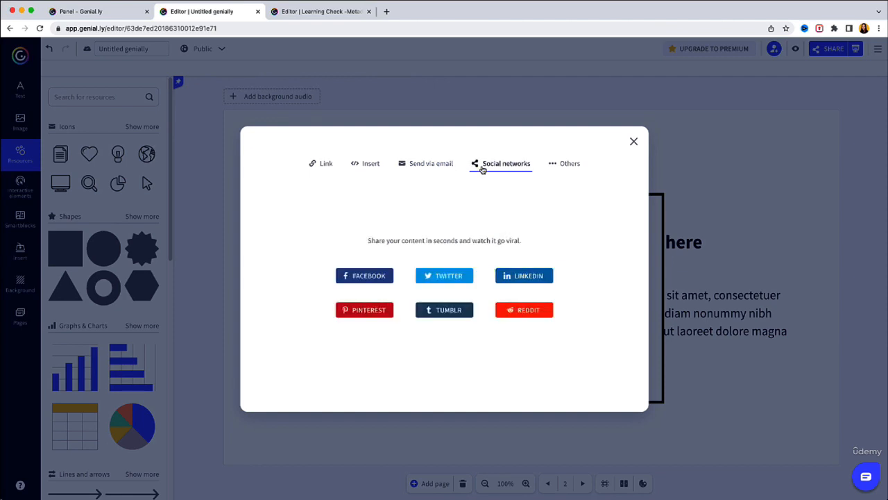
click(562, 164)
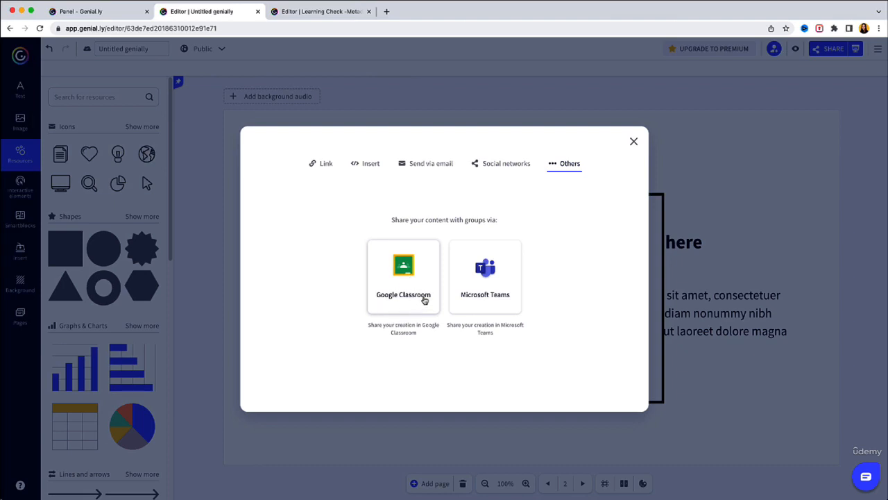
click(634, 143)
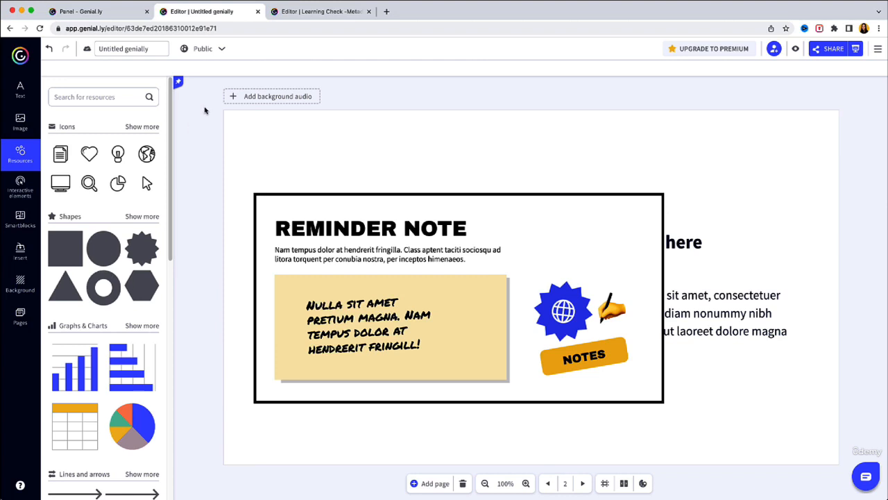
scroll(168, 101, down, 1)
scroll(168, 101, up, 1)
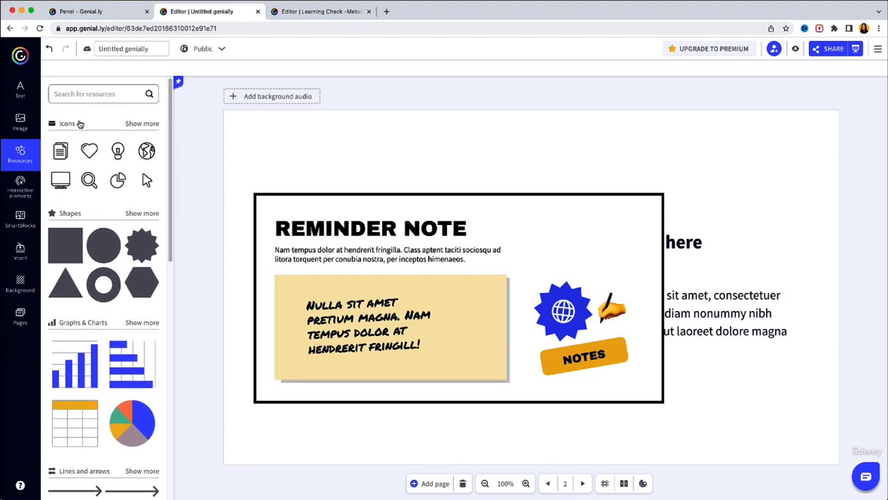